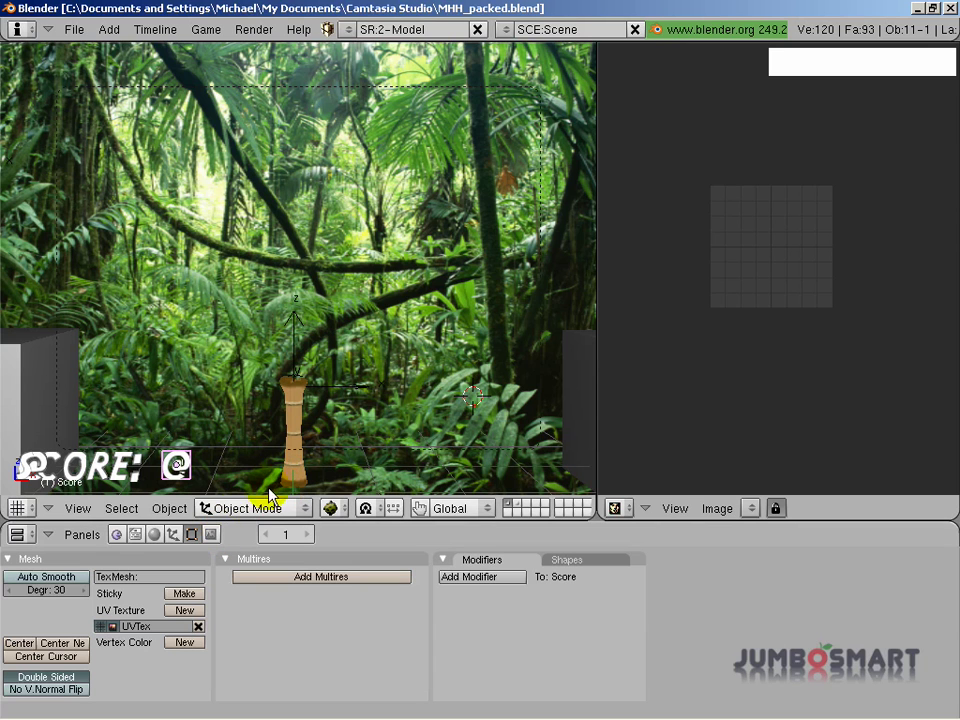
# - Open the game framing settings in the scene's render format options and toggle Fullscreen
pyautogui.click(212, 536)
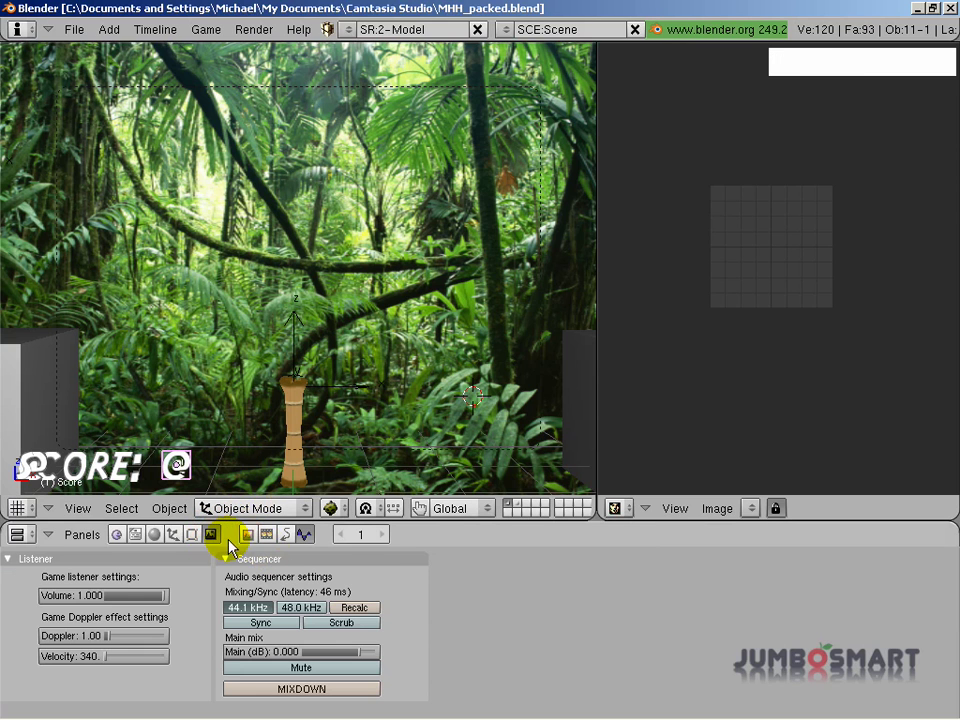
pyautogui.click(245, 535)
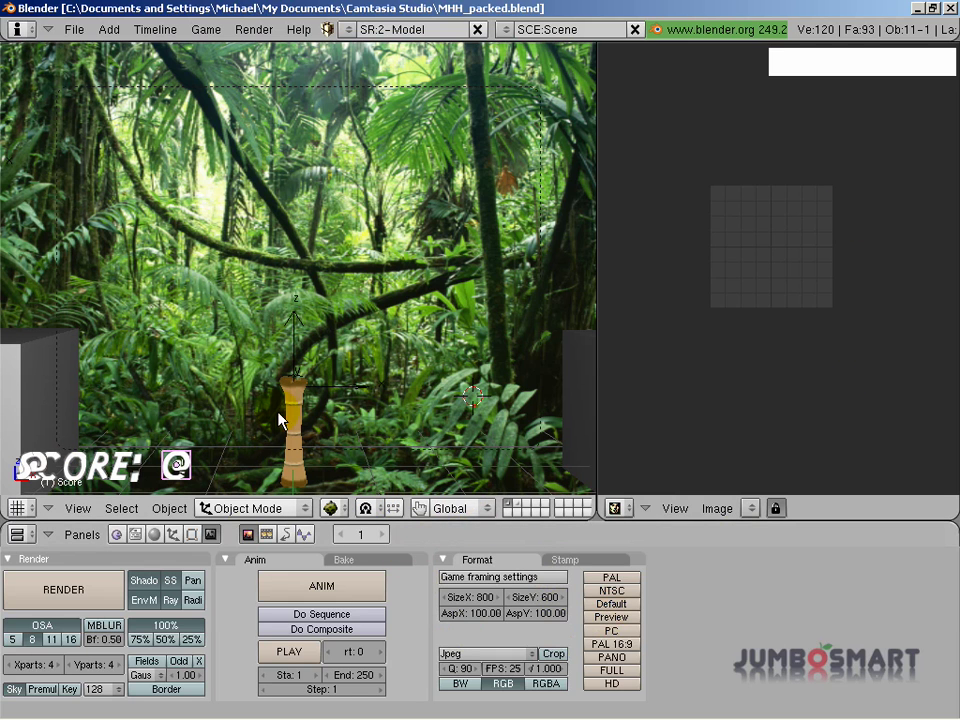
pyautogui.click(507, 578)
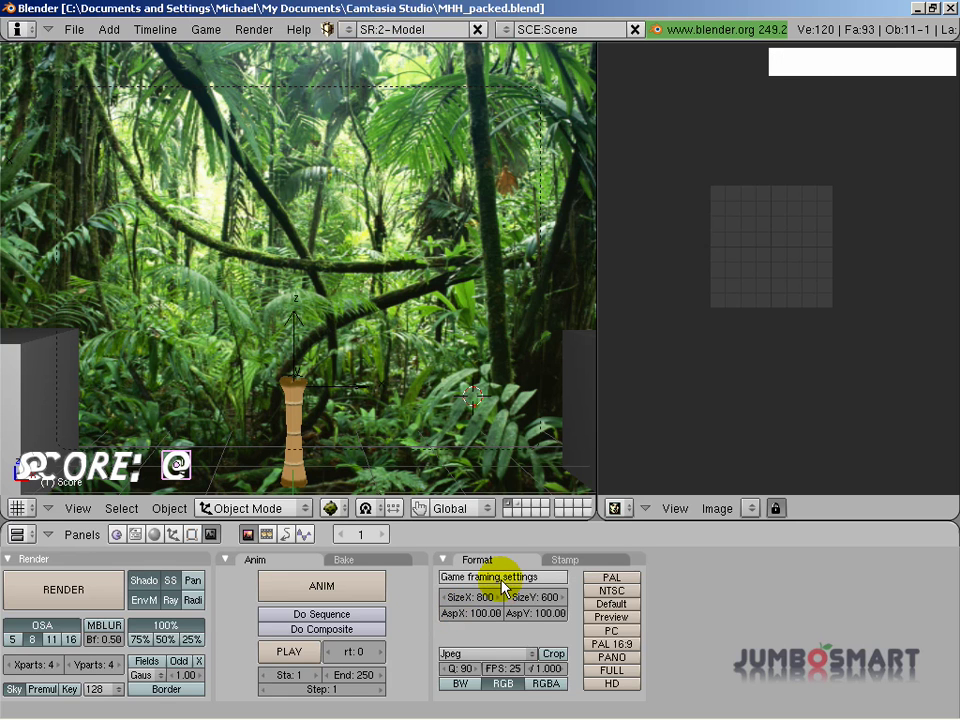
pyautogui.click(503, 580)
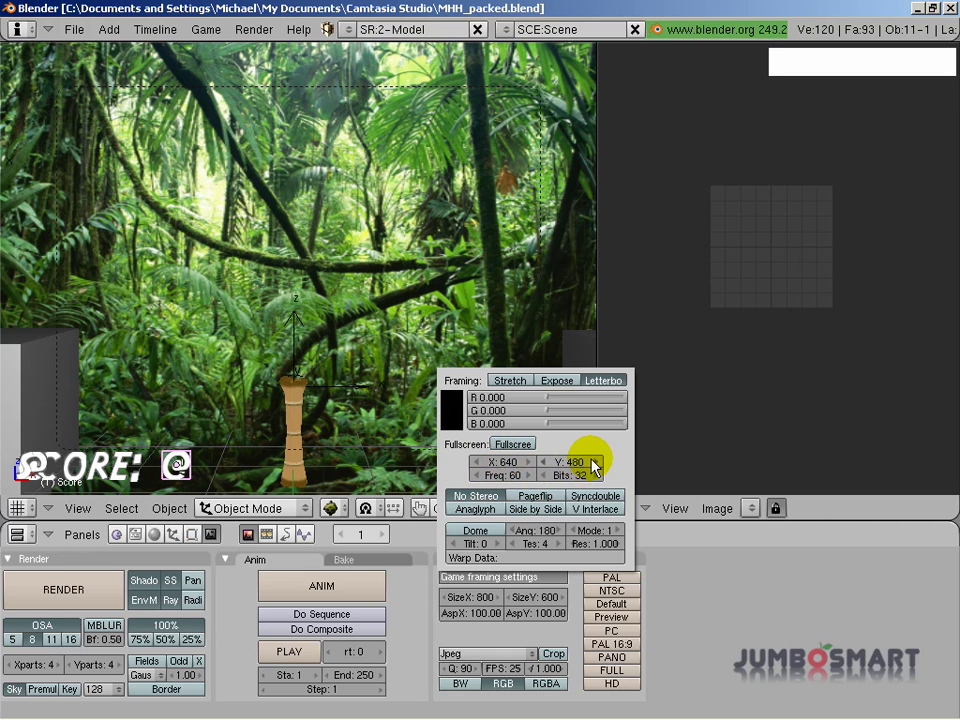
pyautogui.click(521, 446)
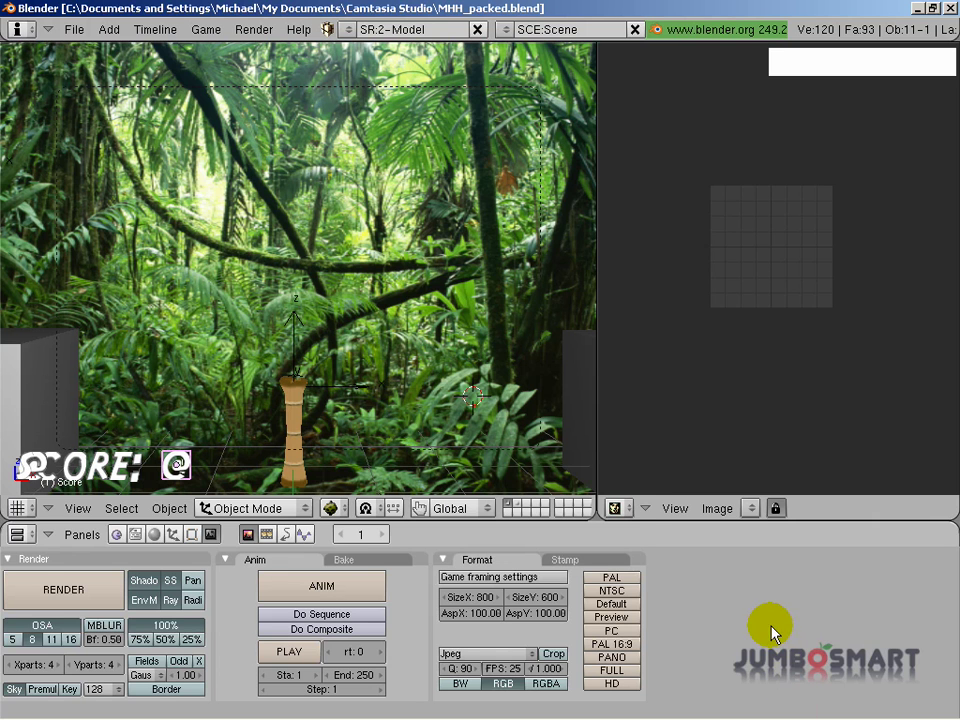
pyautogui.click(62, 30)
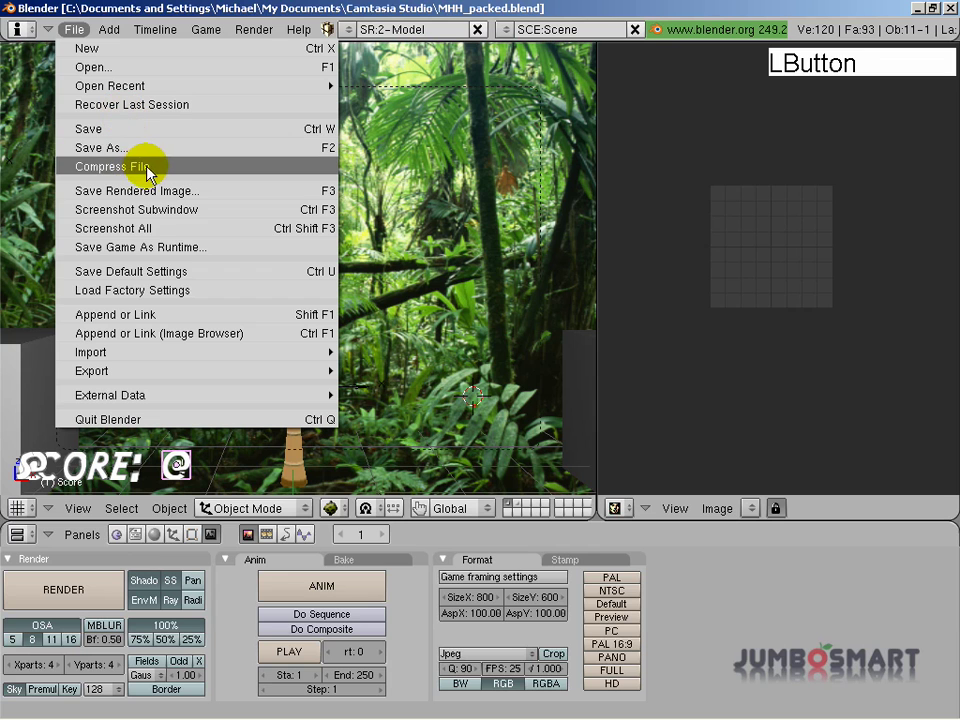
pyautogui.click(212, 247)
pyautogui.scroll(-5, 192, 243)
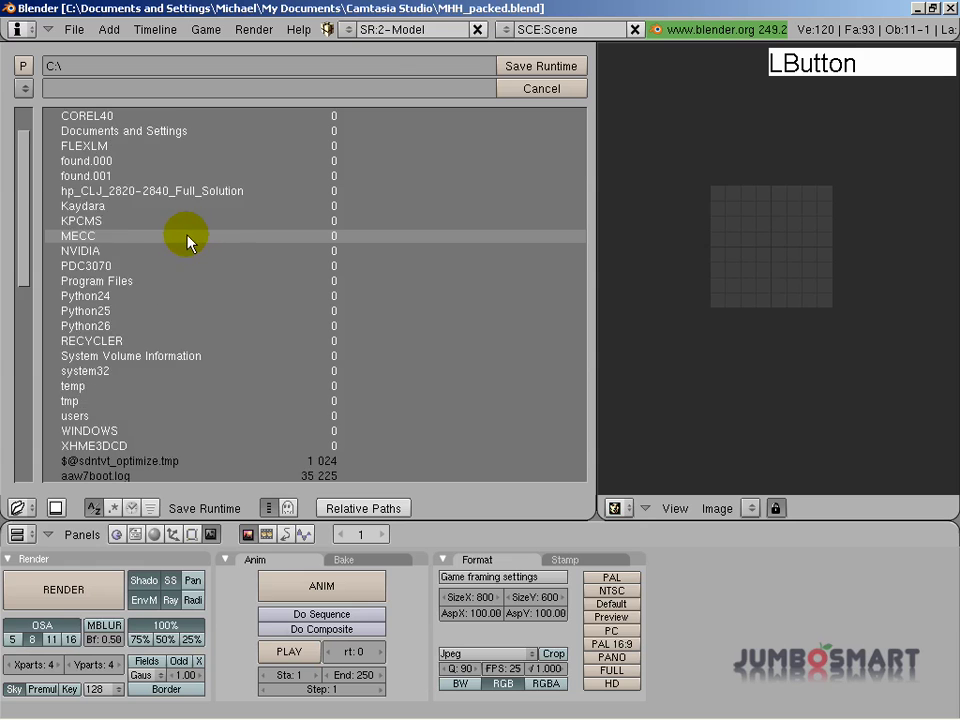
pyautogui.click(22, 89)
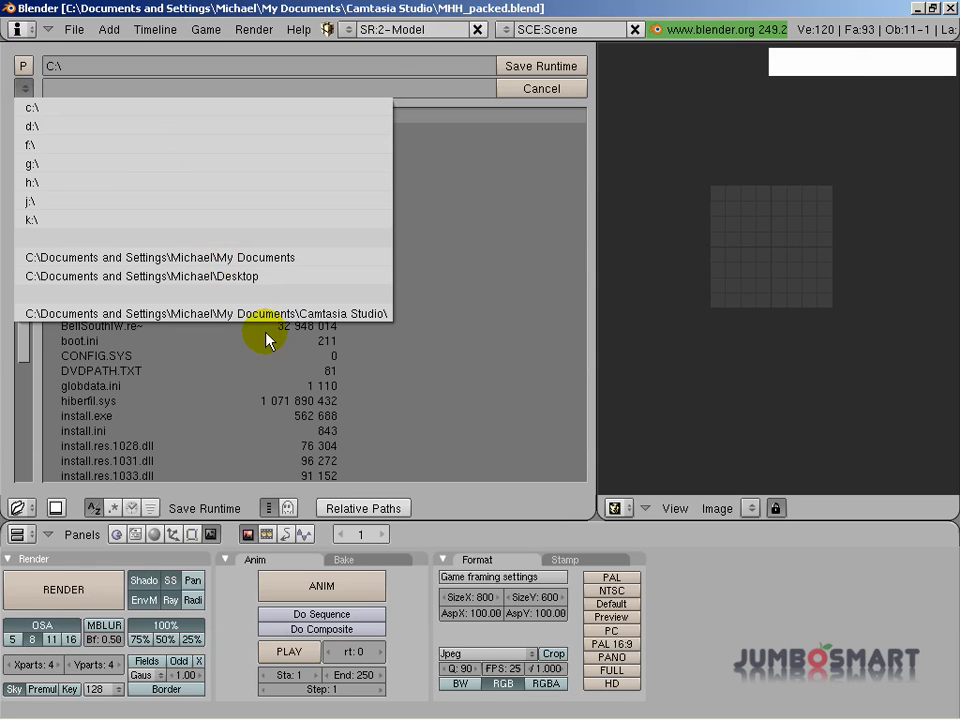
pyautogui.click(250, 280)
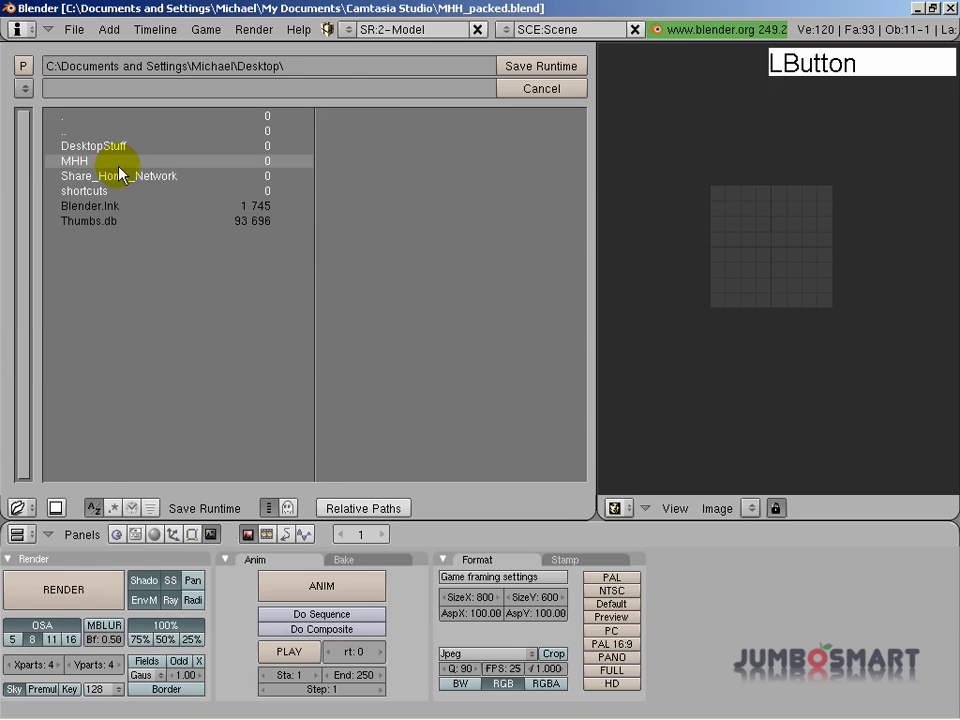
pyautogui.click(88, 148)
pyautogui.click(22, 65)
pyautogui.click(108, 163)
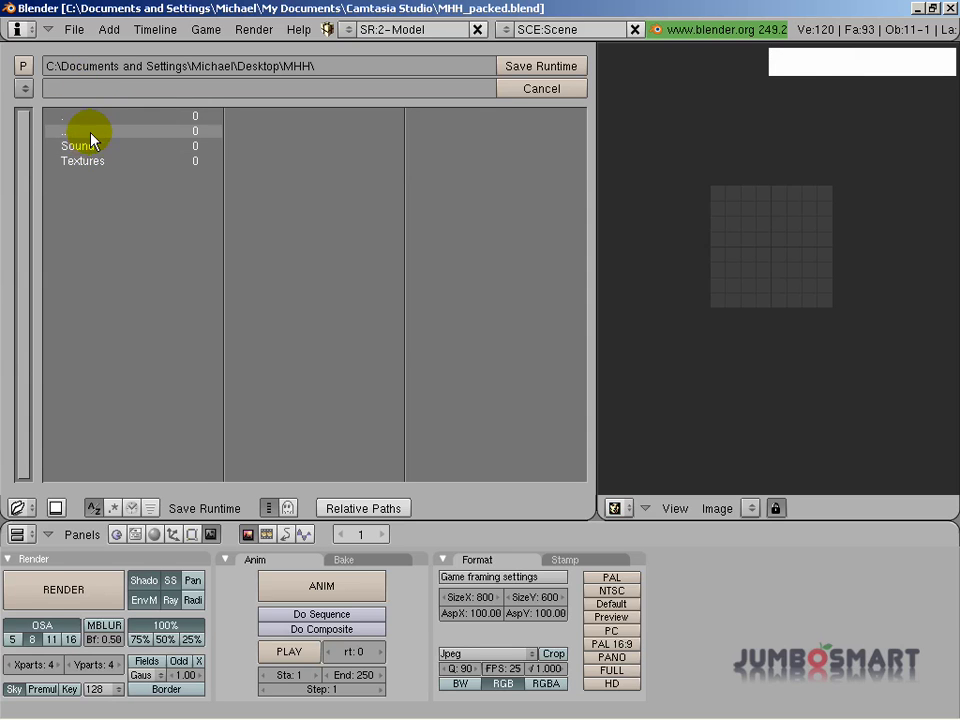
pyautogui.rightClick(86, 206)
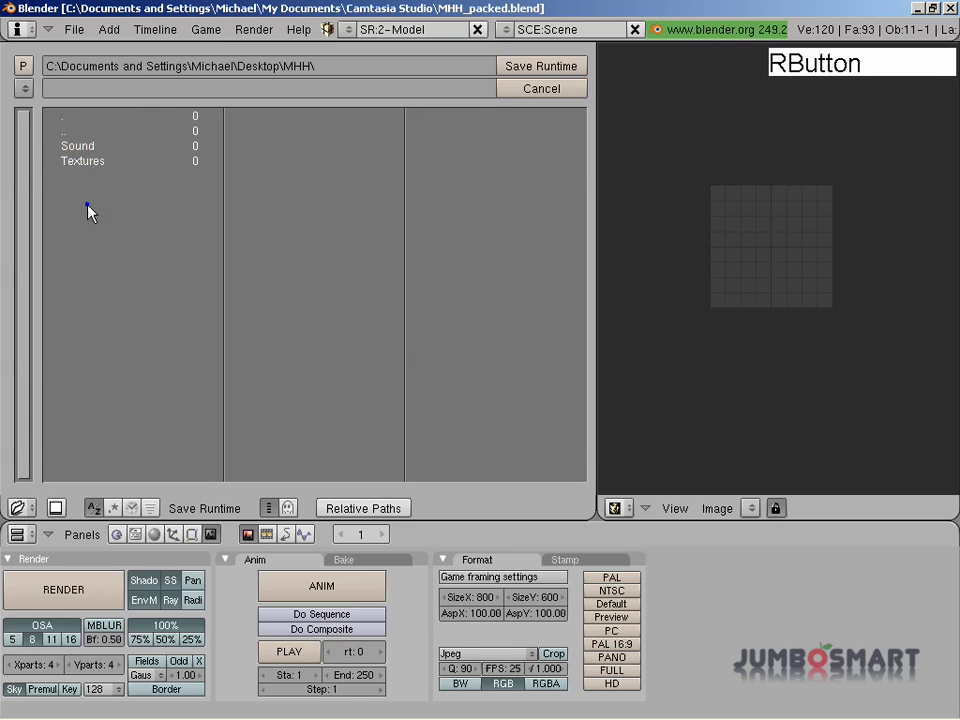
pyautogui.click(77, 121)
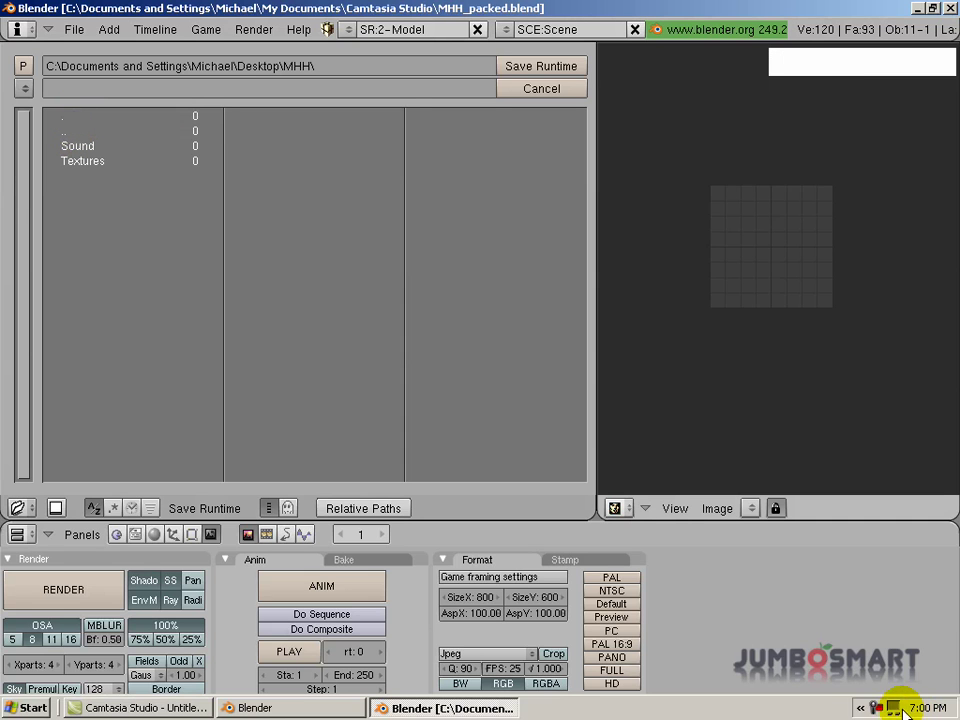
pyautogui.click(875, 708)
pyautogui.click(915, 621)
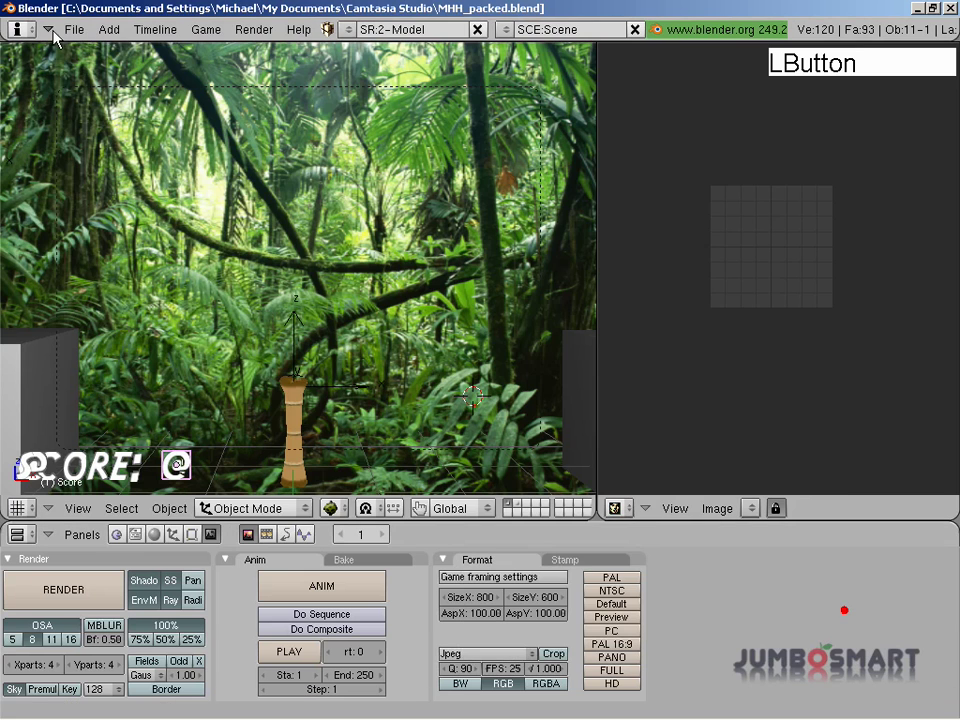
# - Start saving the game as a runtime and browse to the Bin folder inside the desktop's MHH folder
pyautogui.click(72, 29)
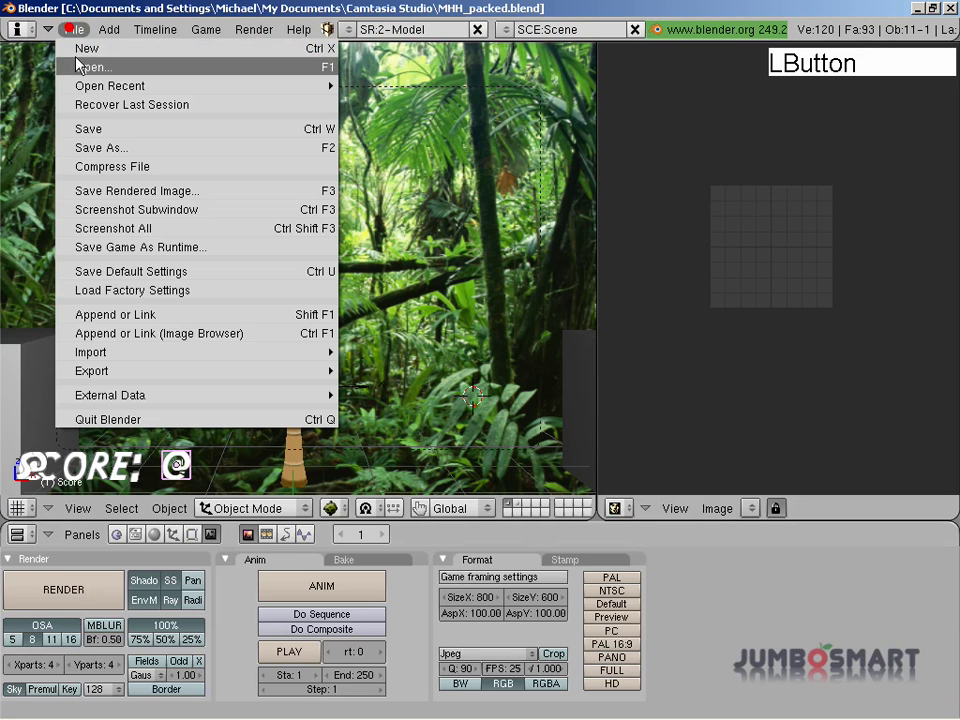
pyautogui.click(115, 247)
pyautogui.click(29, 88)
pyautogui.click(28, 87)
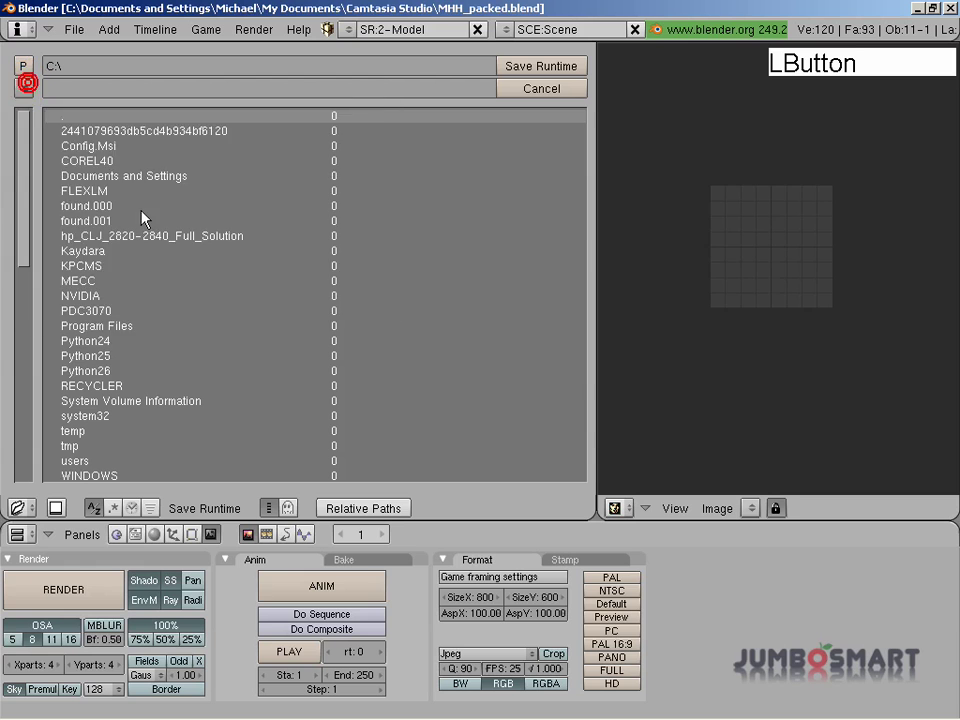
pyautogui.moveTo(37, 101); pyautogui.dragTo(32, 276)
pyautogui.click(74, 160)
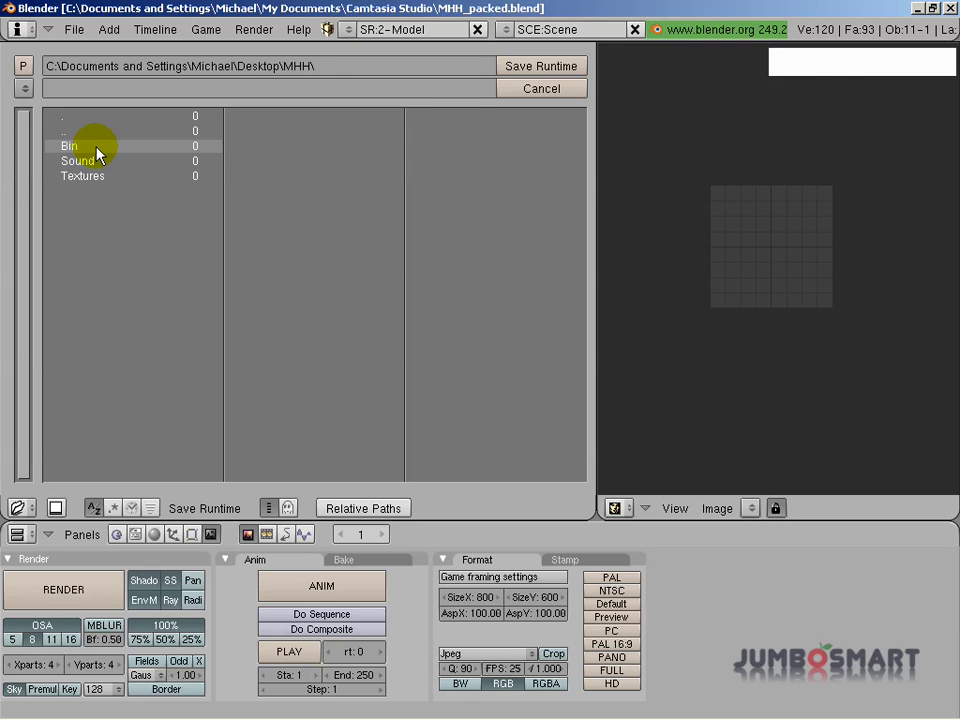
pyautogui.click(96, 150)
# - Name the runtime MonkeyHeadHunter and save it in the Bin folder
pyautogui.click(79, 90)
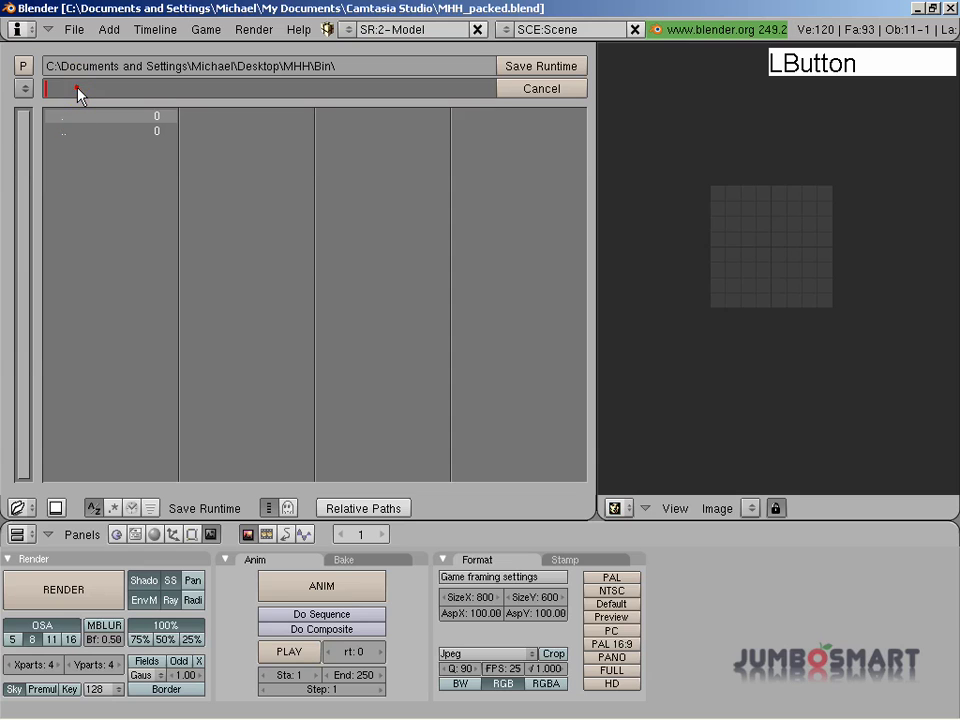
pyautogui.write('M')
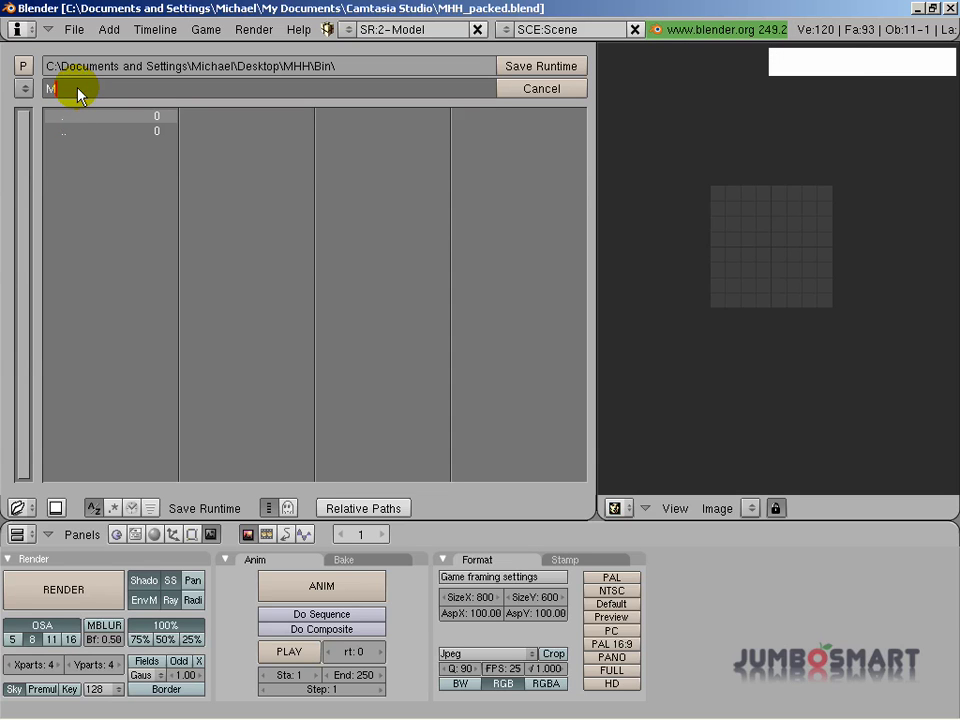
pyautogui.write('onkeyHeadHunter')
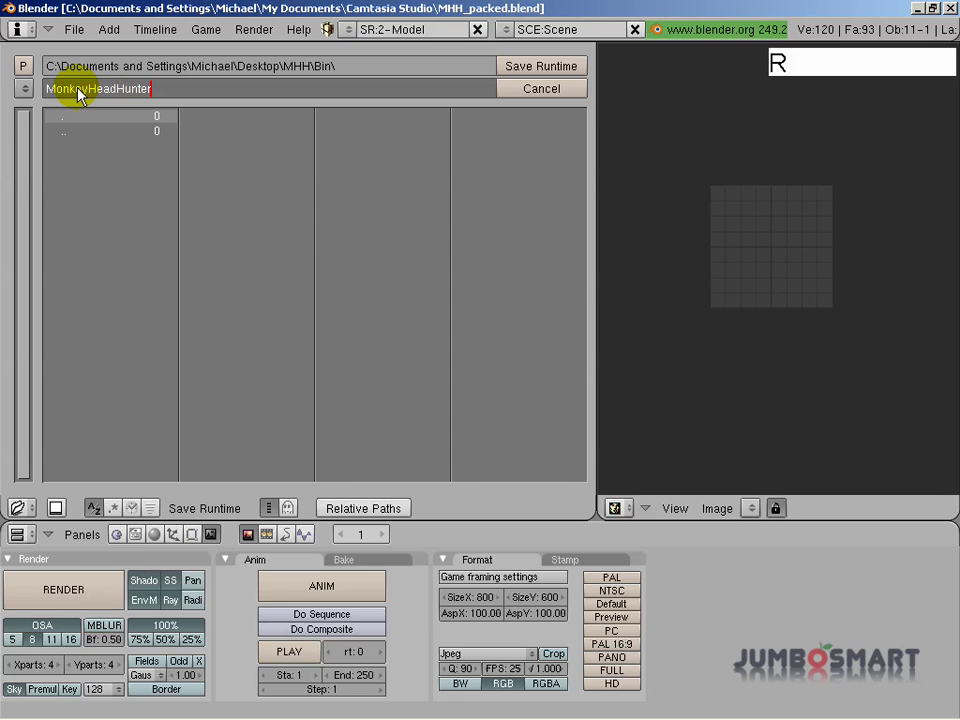
pyautogui.click(572, 66)
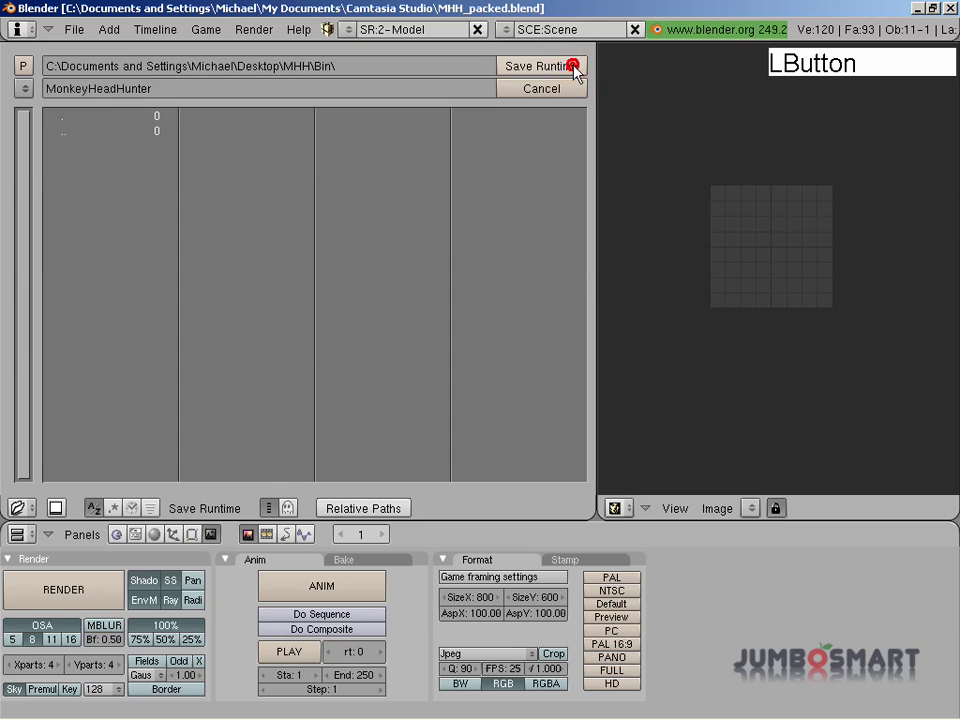
pyautogui.click(566, 68)
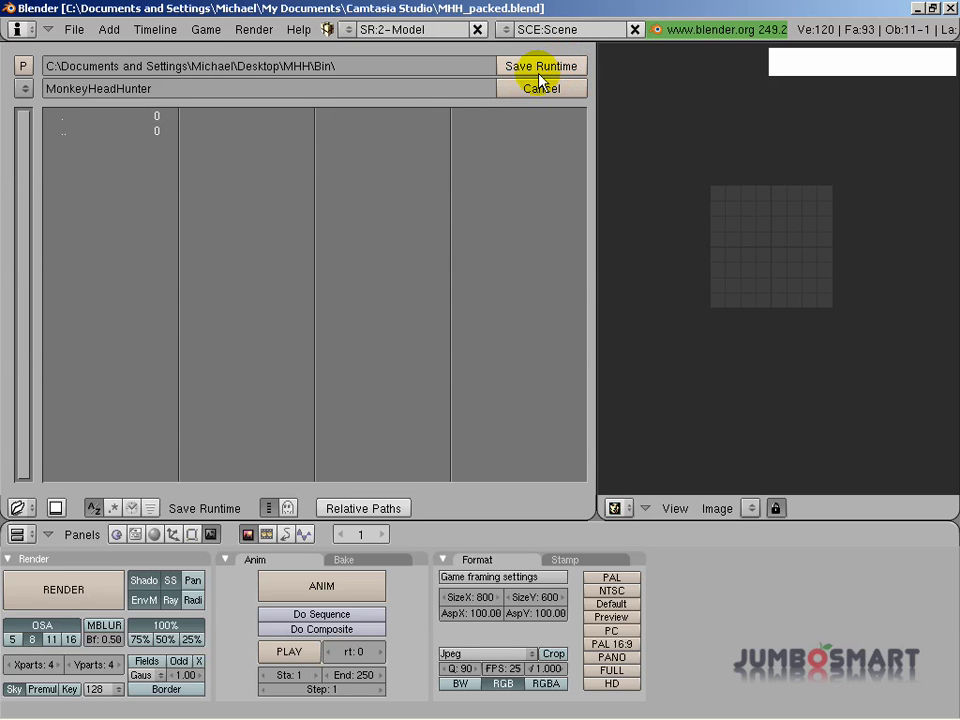
pyautogui.click(540, 78)
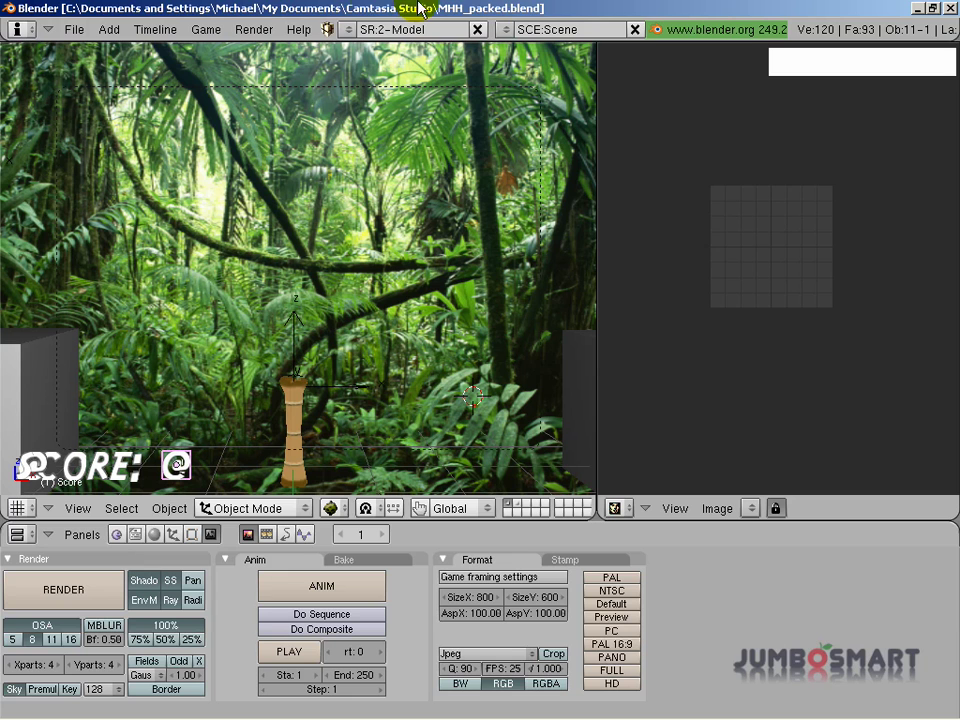
# - Switch to the MHH folder window in Windows Explorer, open Bin and launch MonkeyHeadHunter.exe
pyautogui.click(920, 8)
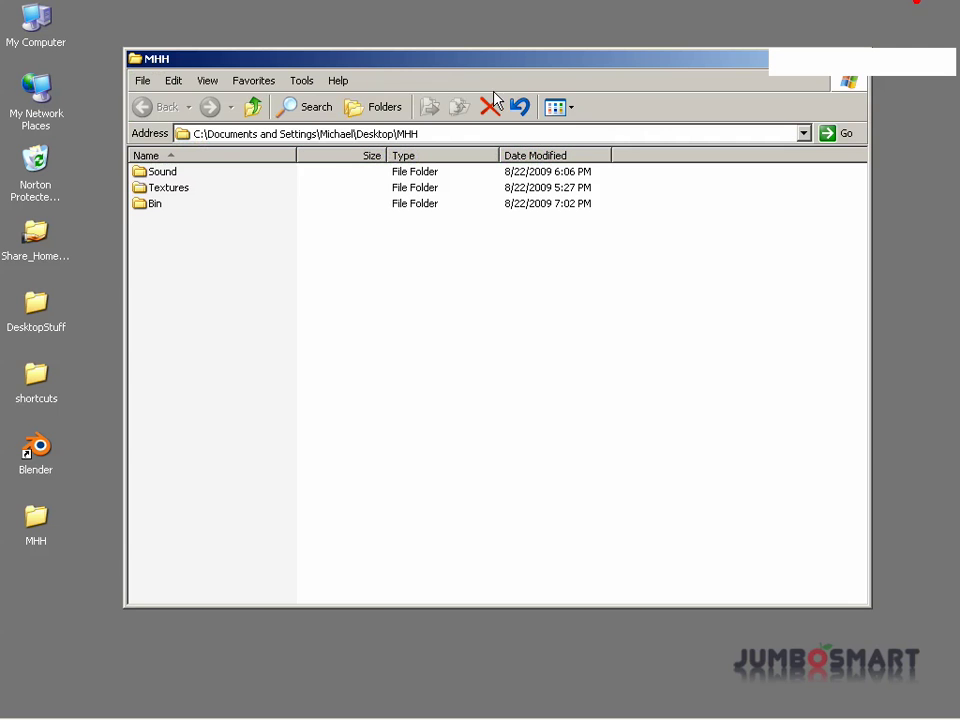
pyautogui.click(148, 205)
pyautogui.doubleClick(148, 204)
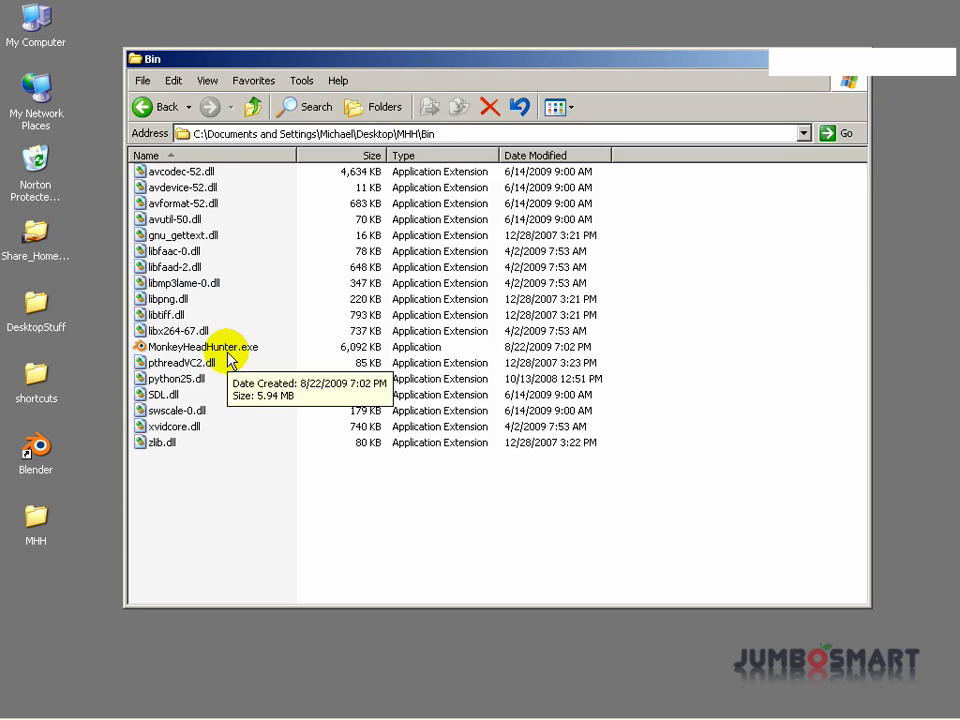
pyautogui.doubleClick(228, 350)
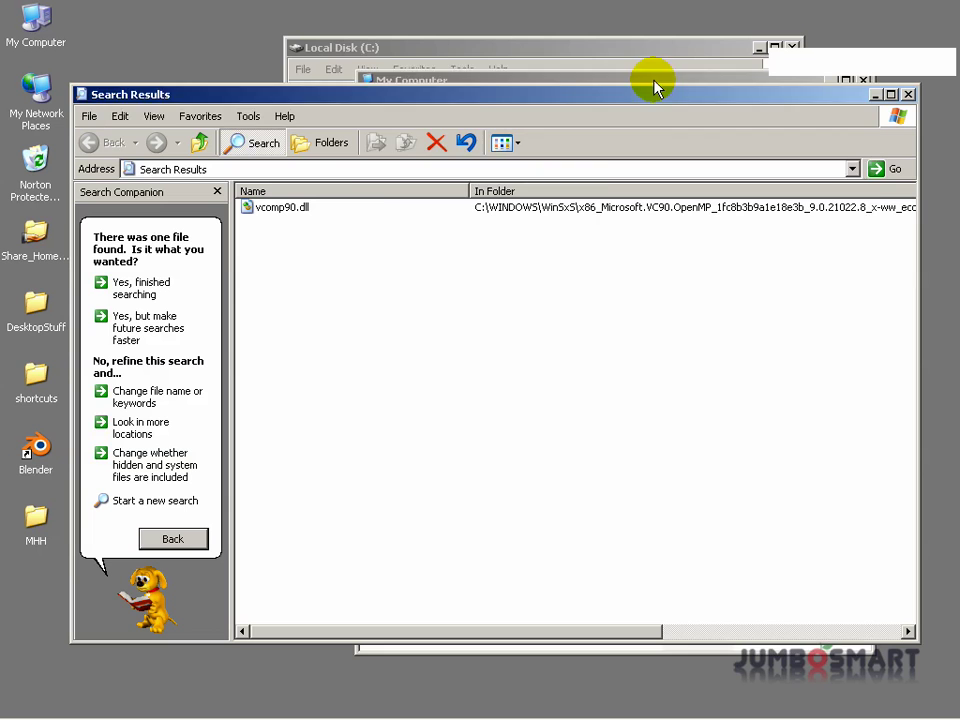
# - Browse to C:\Program Files\Blender Foundation\Blender and examine the DLL and Python files in the installation folder
pyautogui.click(653, 80)
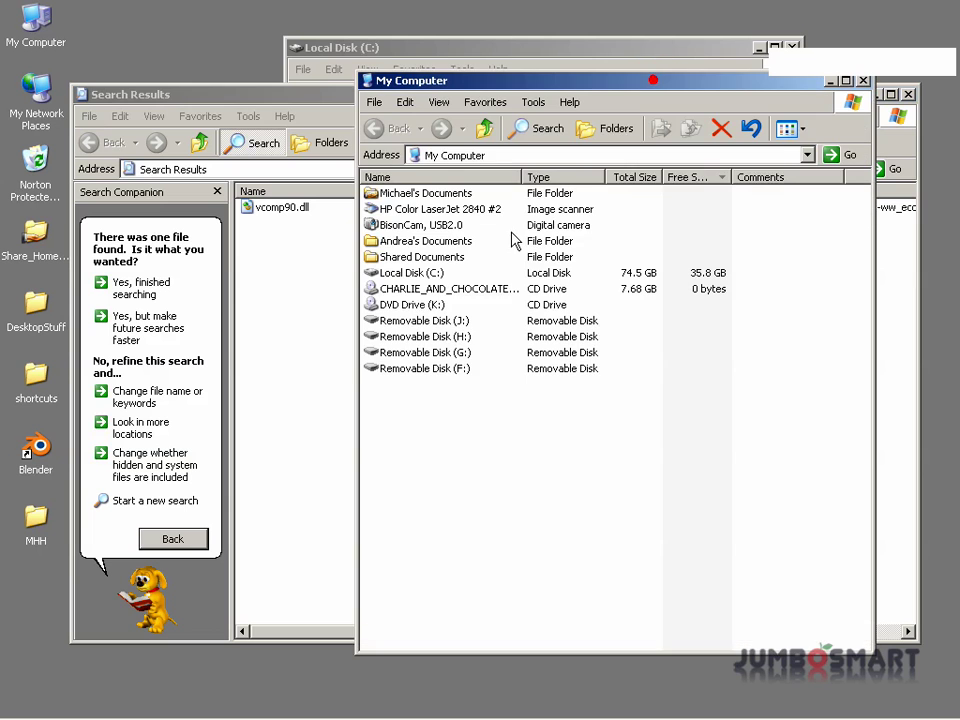
pyautogui.doubleClick(410, 273)
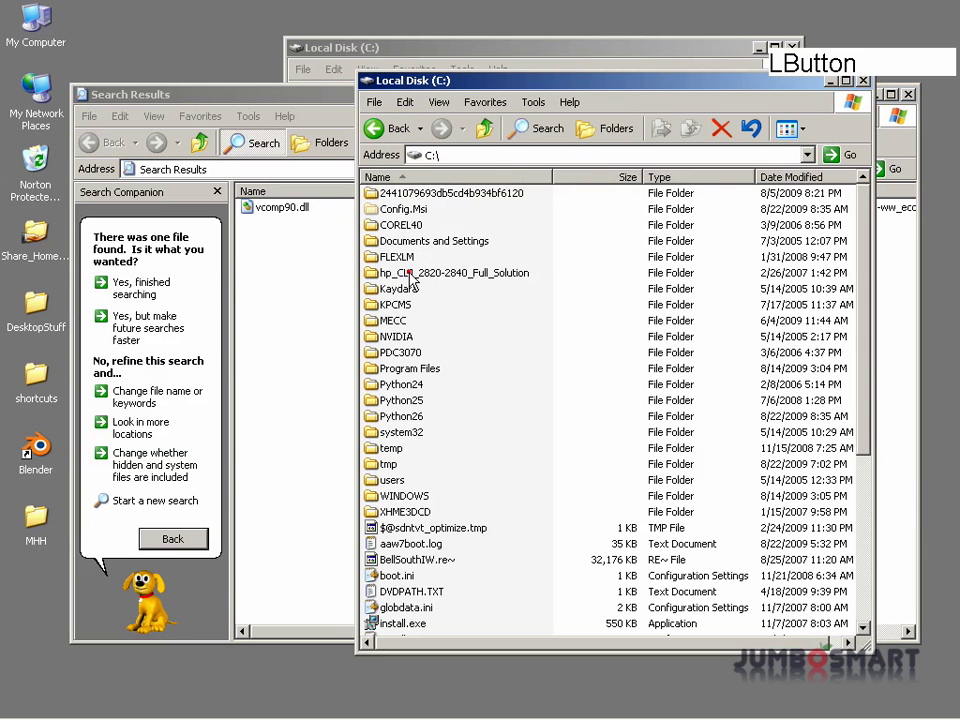
pyautogui.doubleClick(431, 369)
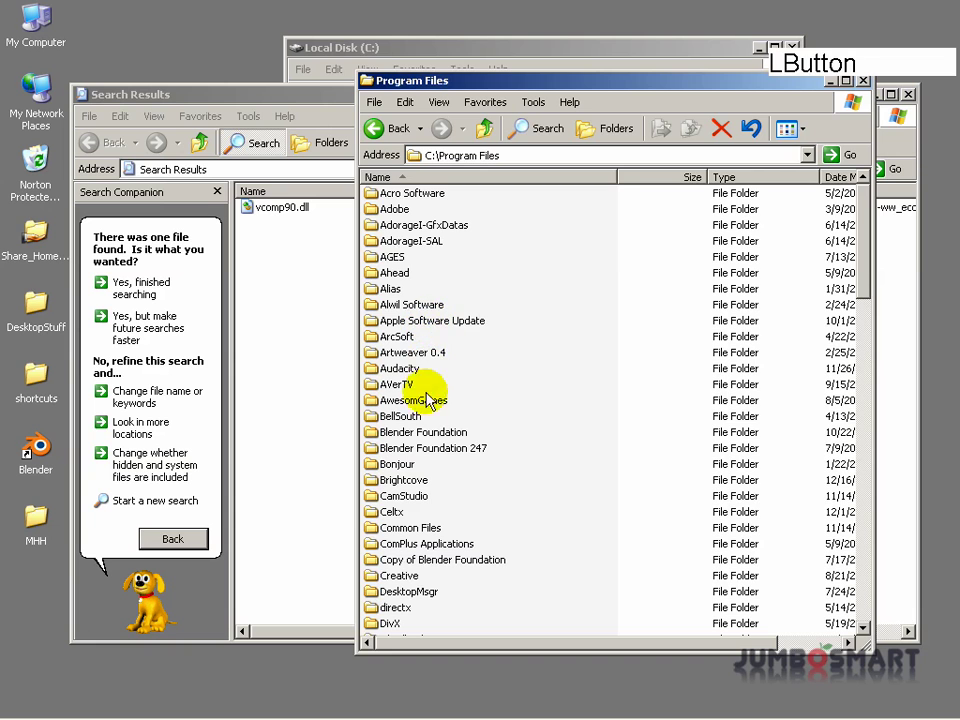
pyautogui.doubleClick(424, 433)
pyautogui.doubleClick(398, 199)
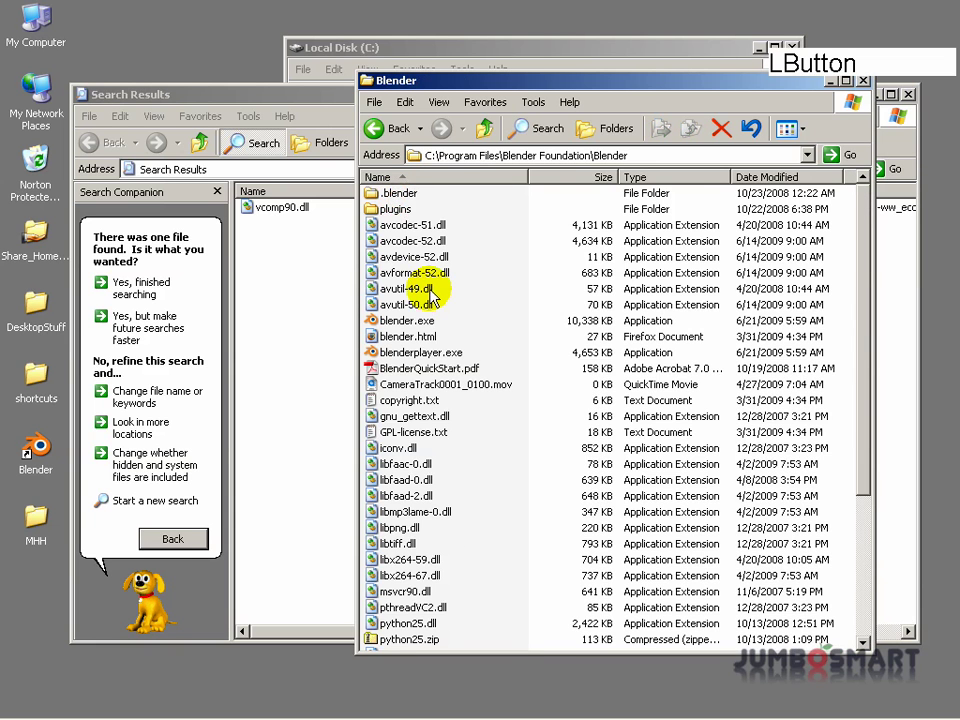
pyautogui.scroll(-3, 428, 296)
pyautogui.scroll(-2, 432, 305)
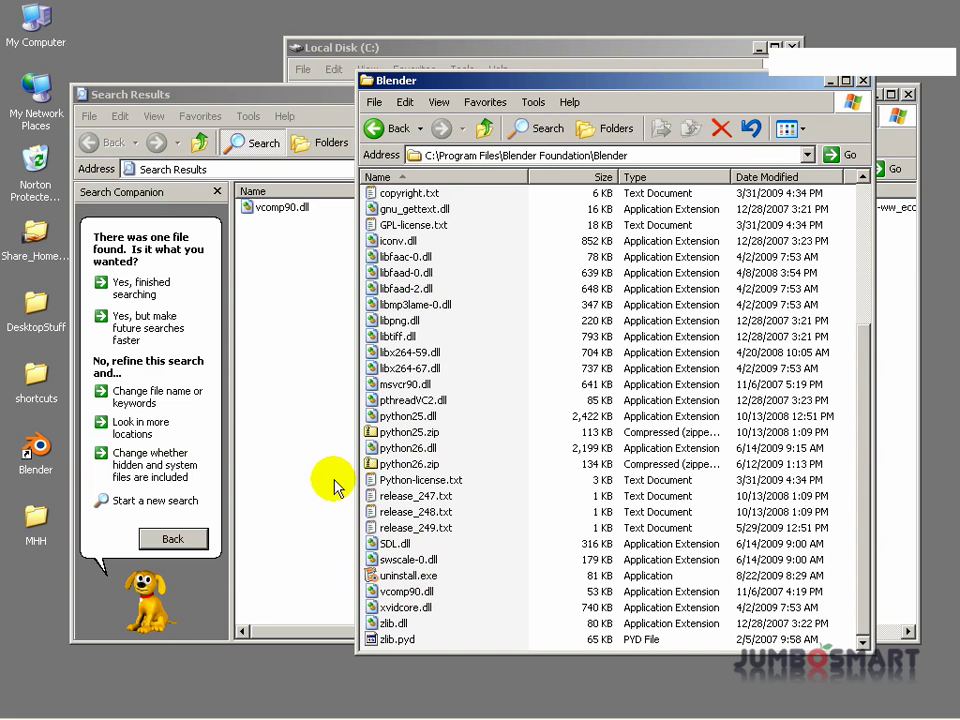
# - Close the Search Results window and return to the Blender installation folder window
pyautogui.click(271, 436)
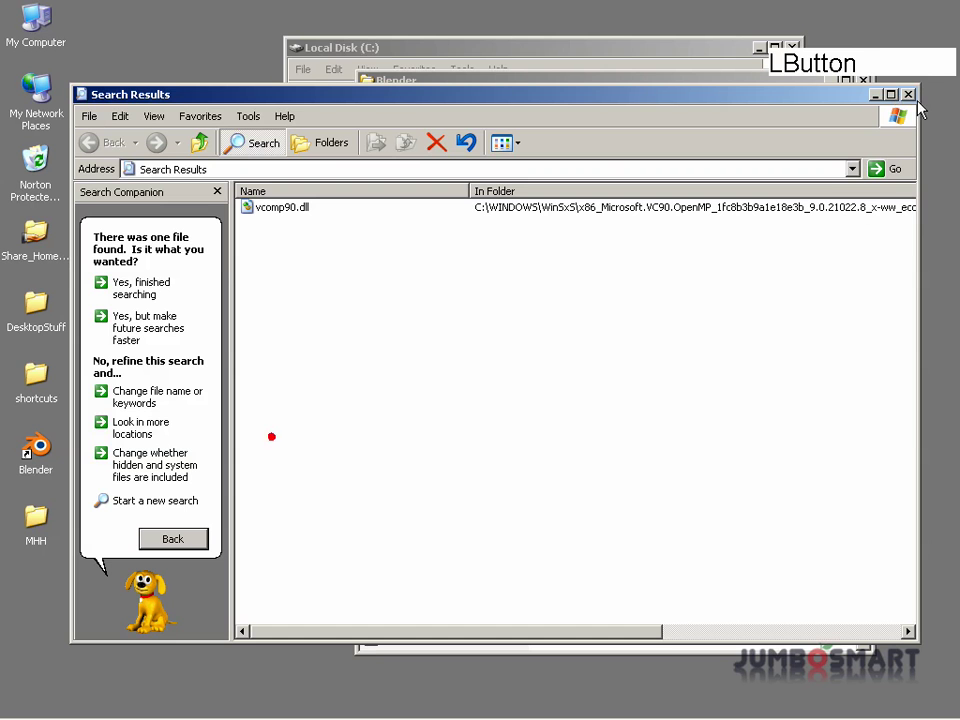
pyautogui.click(748, 104)
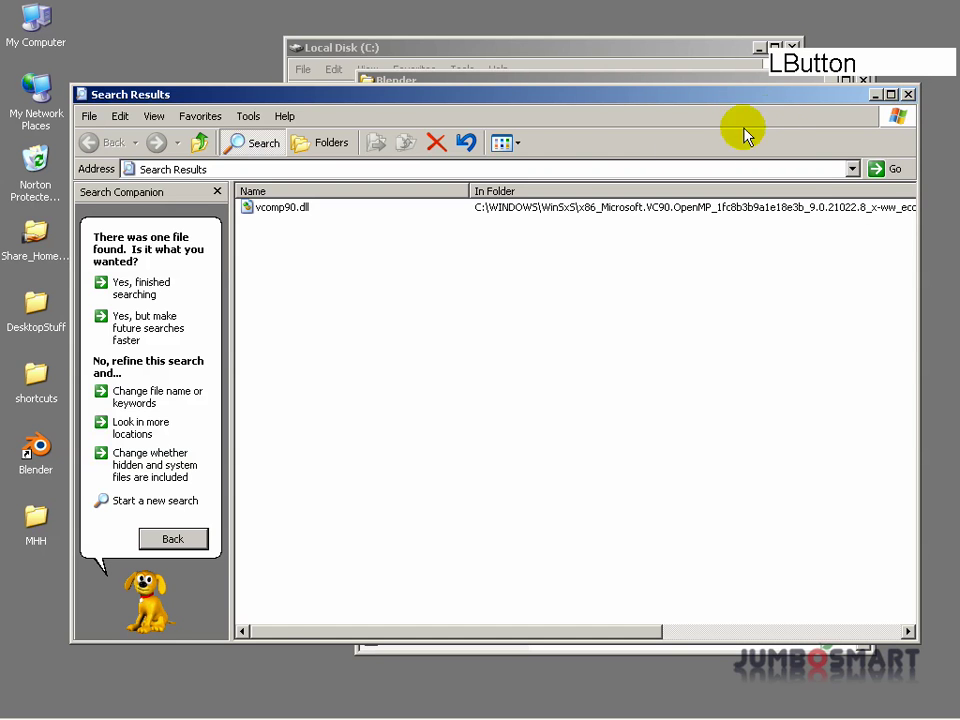
pyautogui.click(907, 94)
pyautogui.click(636, 94)
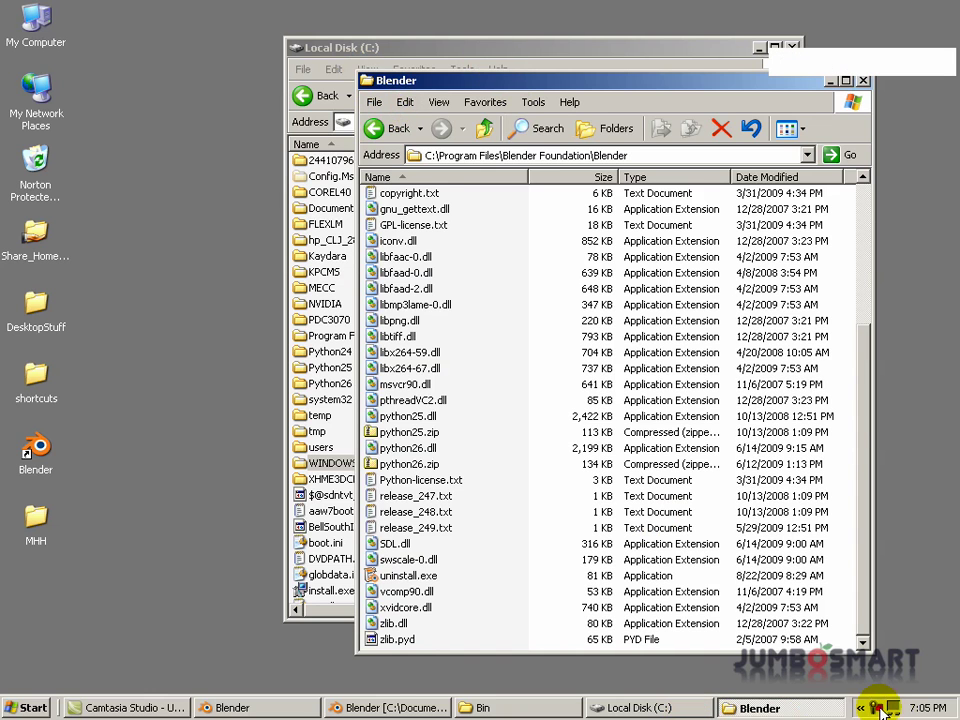
pyautogui.click(877, 708)
pyautogui.click(845, 615)
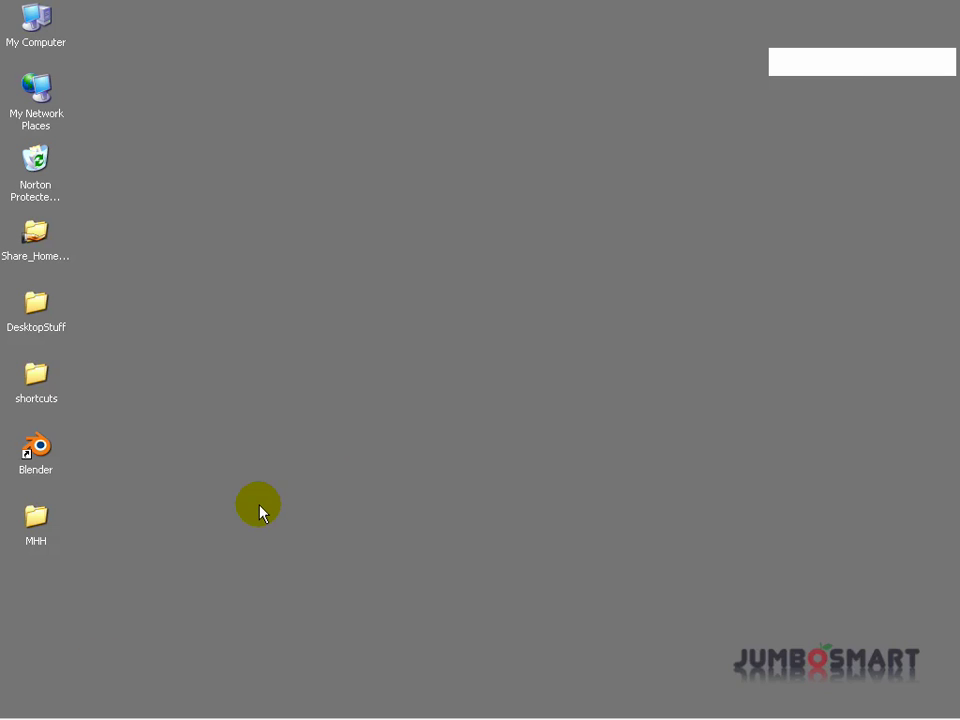
# - Open the Bin folder inside the MHH desktop folder, try to launch MonkeyHeadHunter.exe and dismiss the error dialog
pyautogui.doubleClick(36, 520)
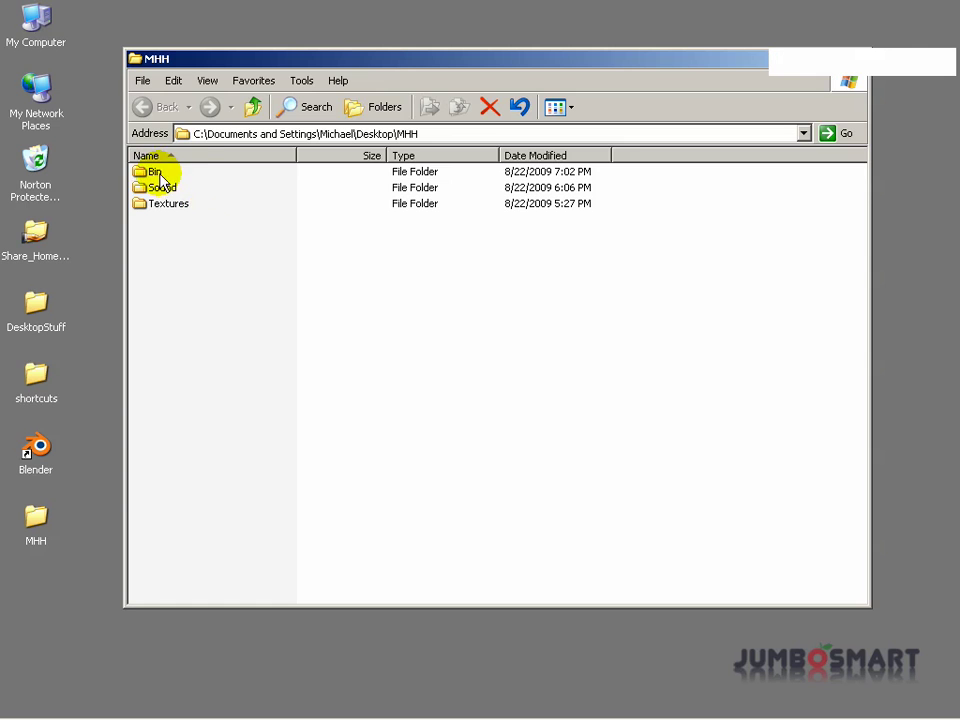
pyautogui.doubleClick(155, 176)
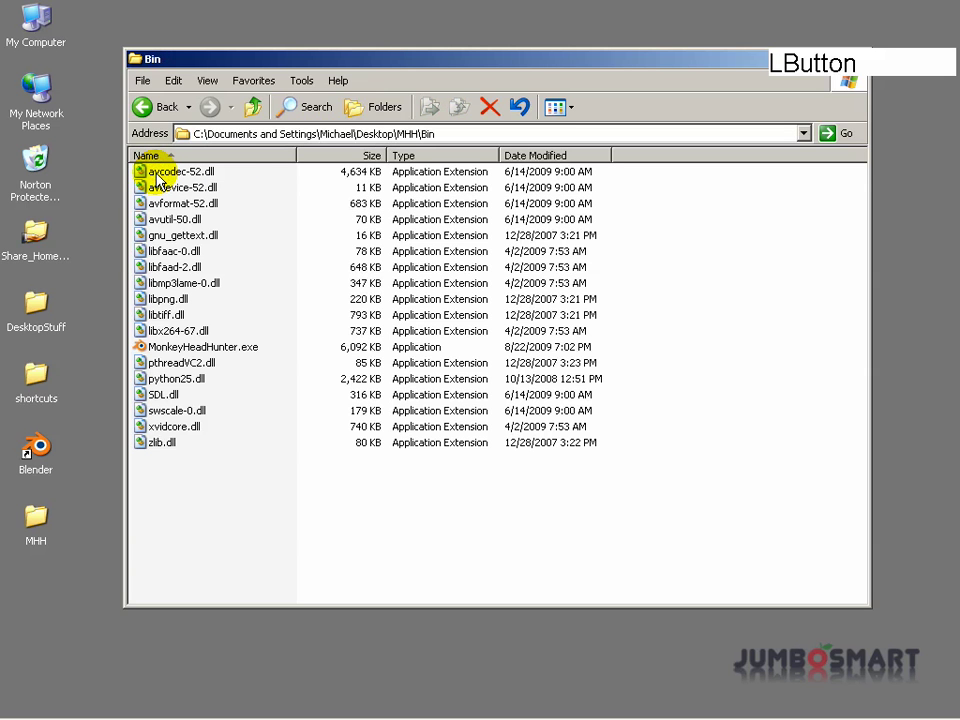
pyautogui.doubleClick(201, 352)
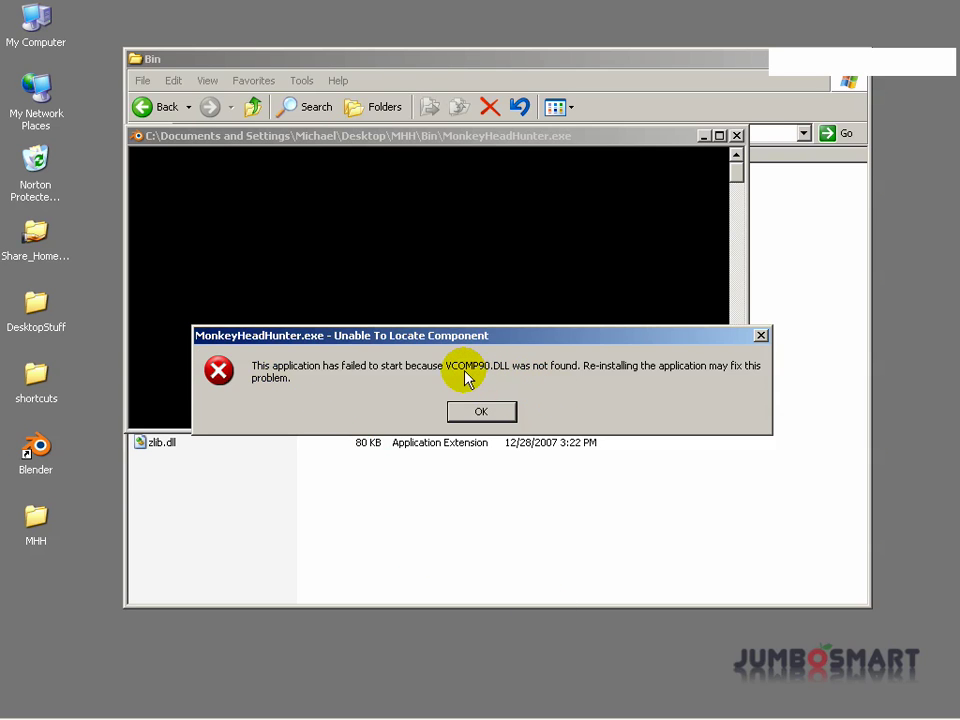
pyautogui.click(483, 412)
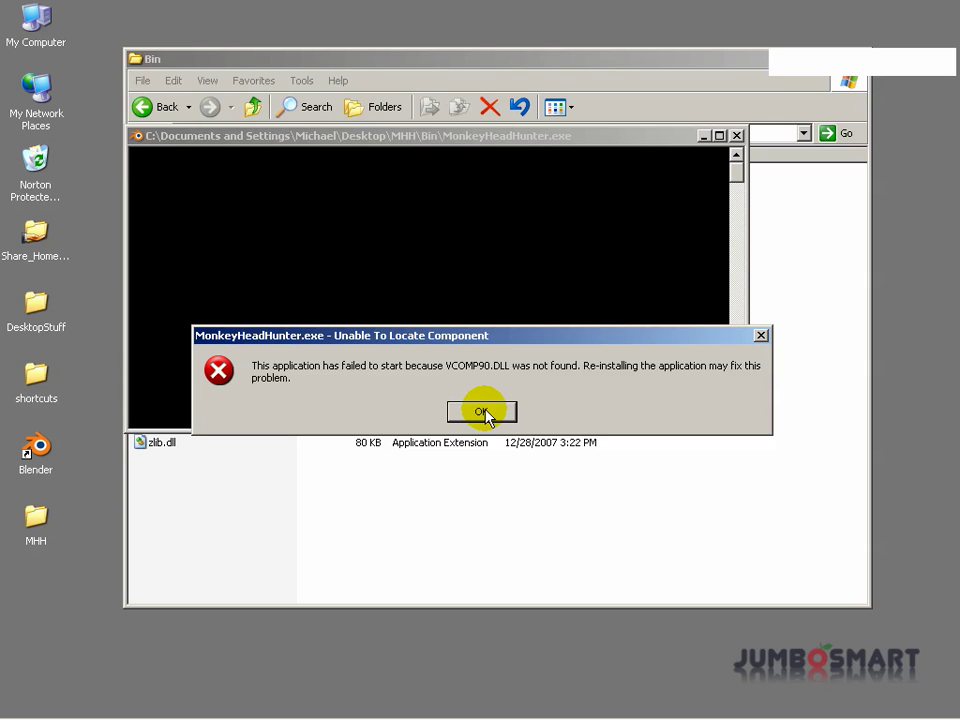
pyautogui.click(483, 412)
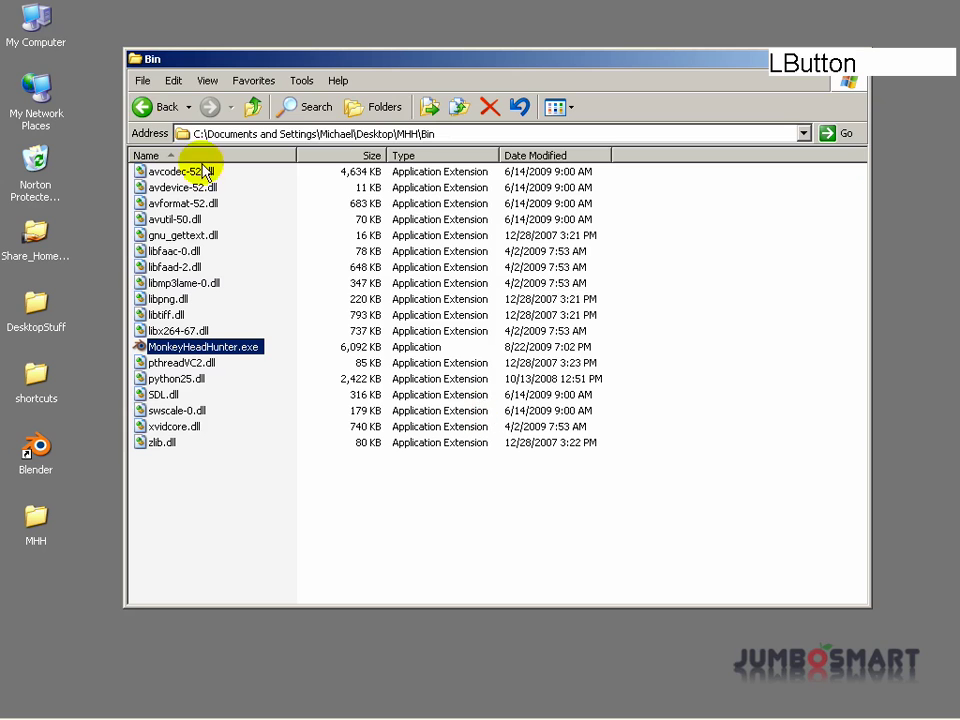
# - Open a second Explorer window from My Computer and browse to C:\Program Files\Blender Foundation\Blender
pyautogui.doubleClick(40, 24)
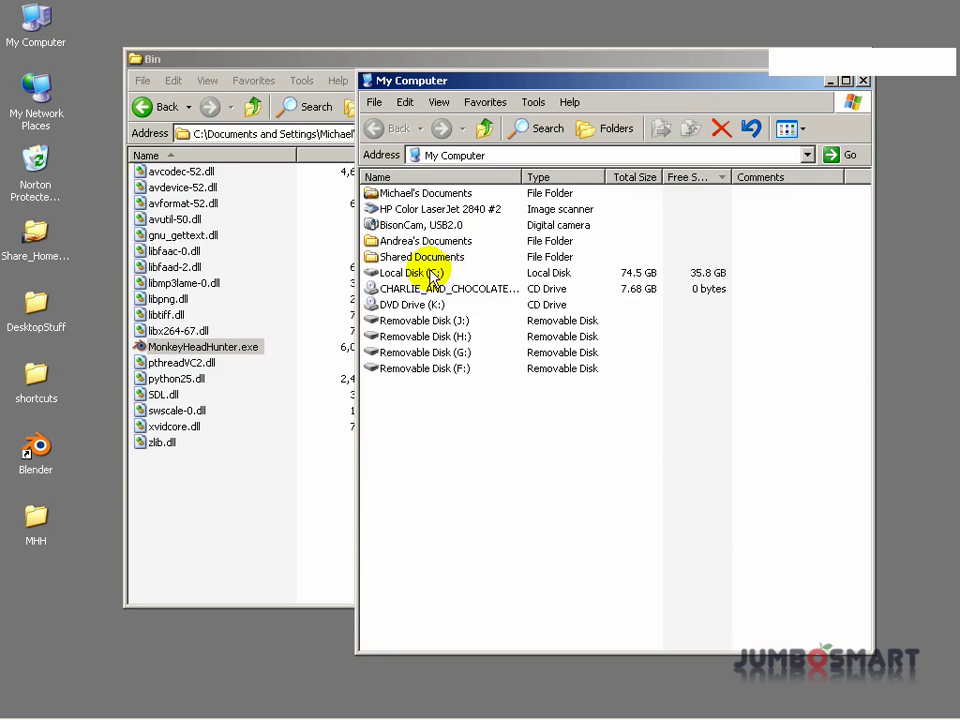
pyautogui.doubleClick(430, 274)
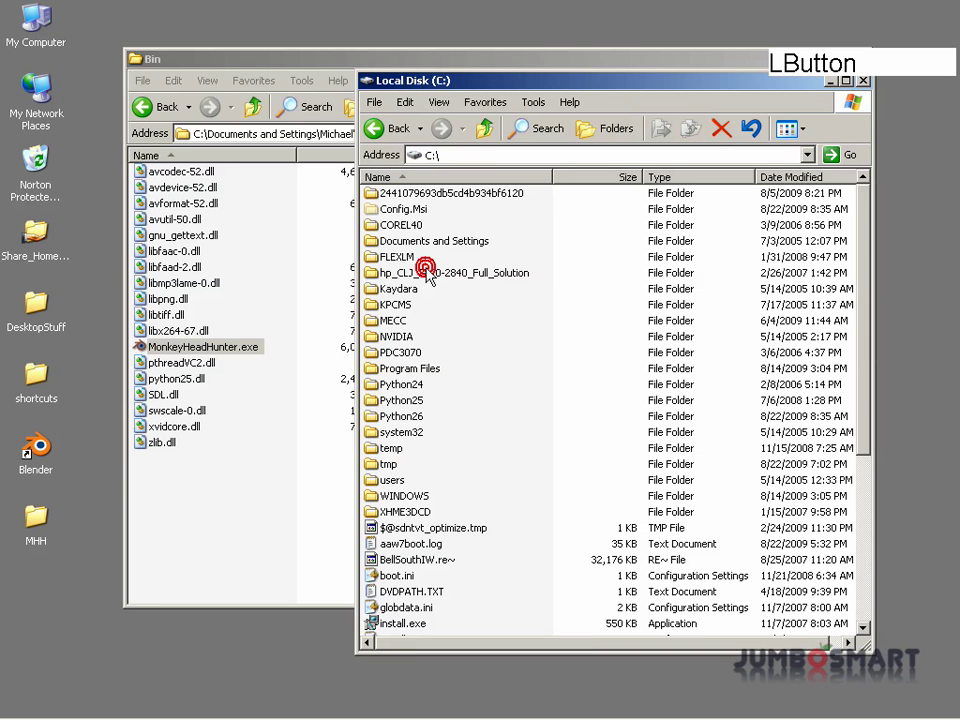
pyautogui.doubleClick(405, 369)
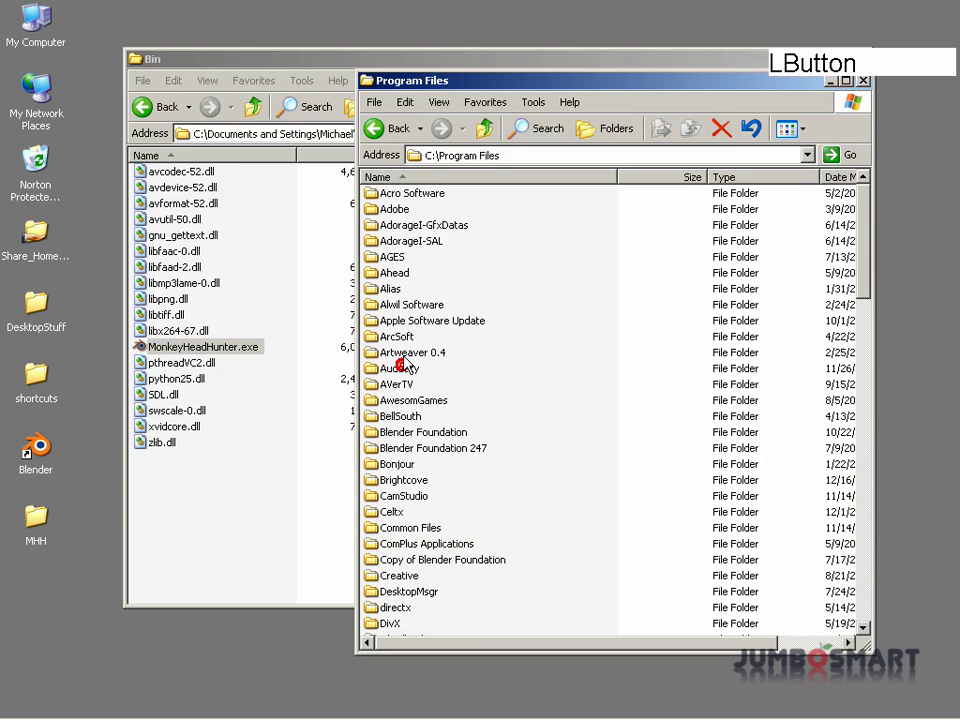
pyautogui.click(433, 433)
pyautogui.doubleClick(433, 433)
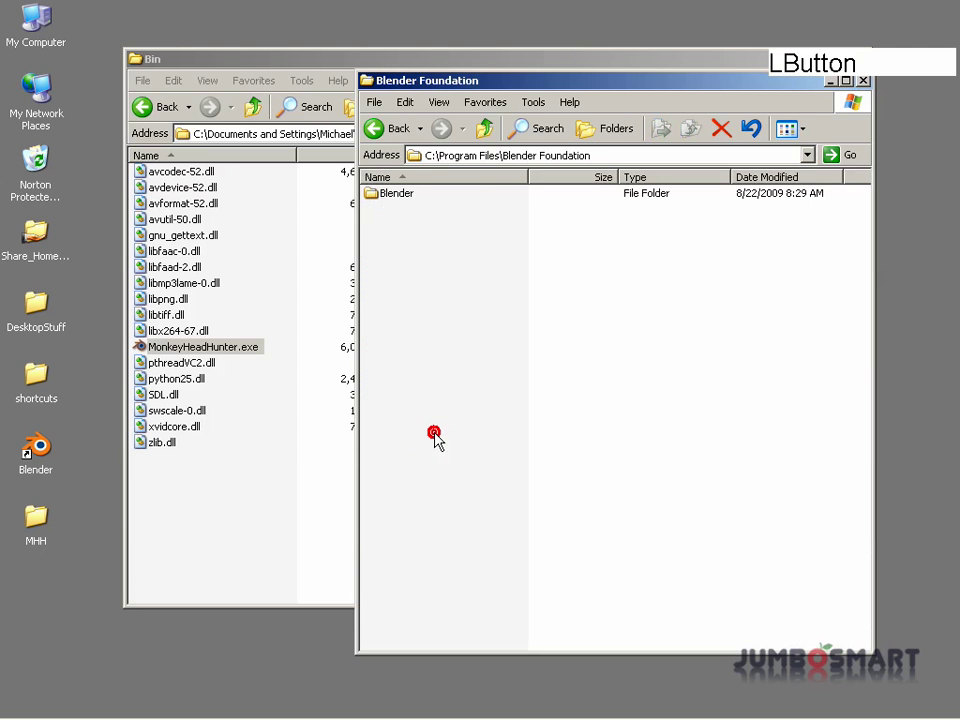
pyautogui.click(372, 197)
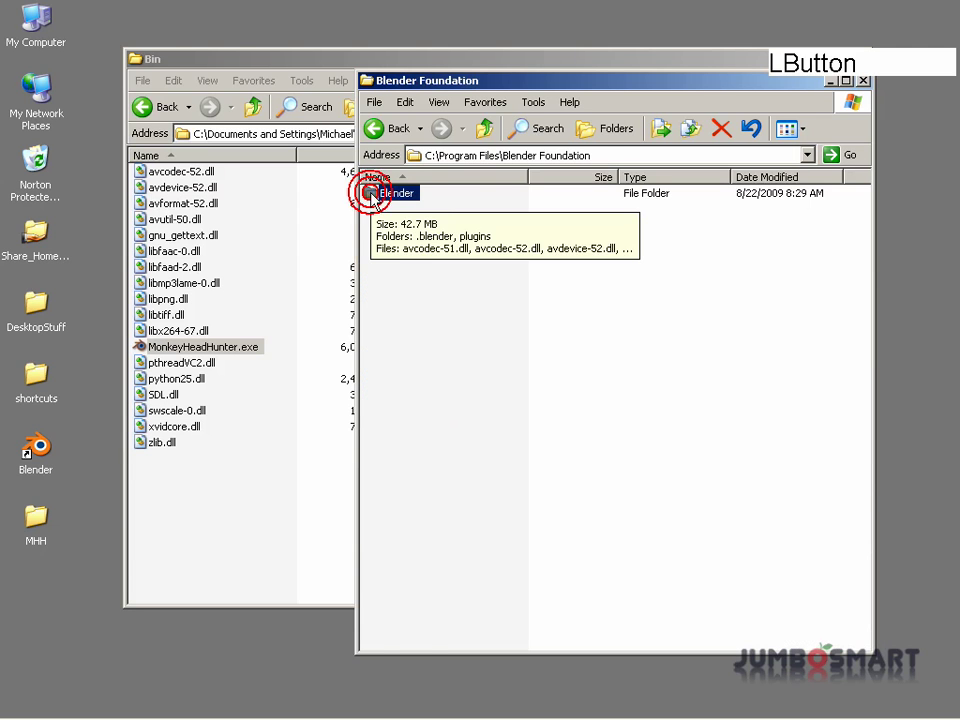
pyautogui.doubleClick(372, 197)
pyautogui.scroll(-5, 439, 403)
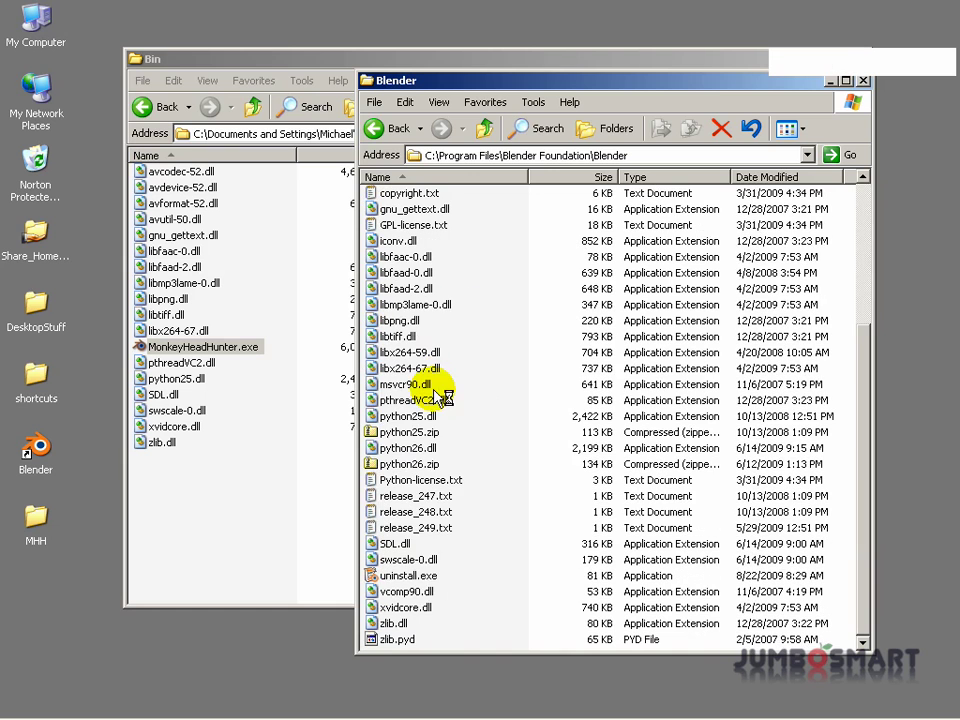
# - Copy vcomp90.dll from the Blender installation folder into the game's Bin folder and close the Blender folder window
pyautogui.click(437, 592)
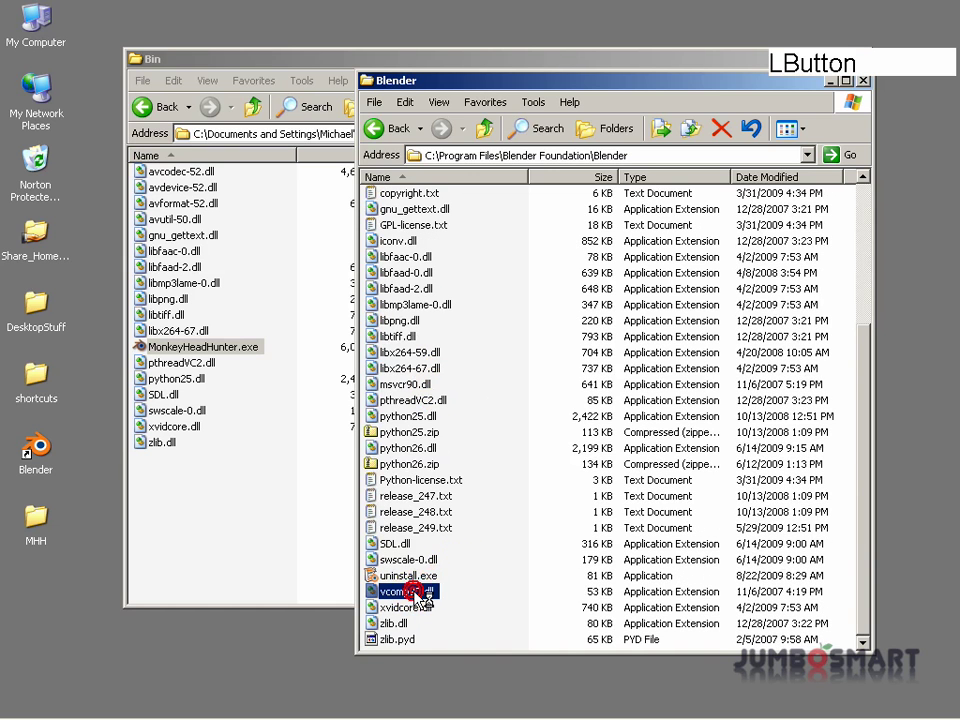
pyautogui.moveTo(441, 592); pyautogui.dragTo(214, 493)
pyautogui.hotkey('ctrl', 'v')
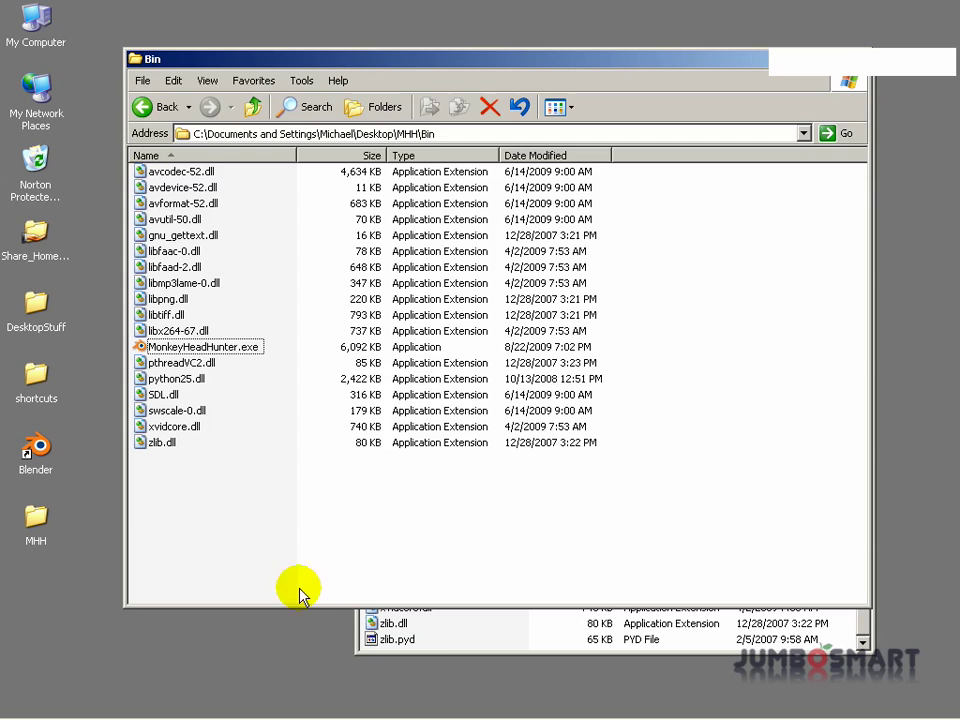
pyautogui.click(436, 633)
pyautogui.click(402, 591)
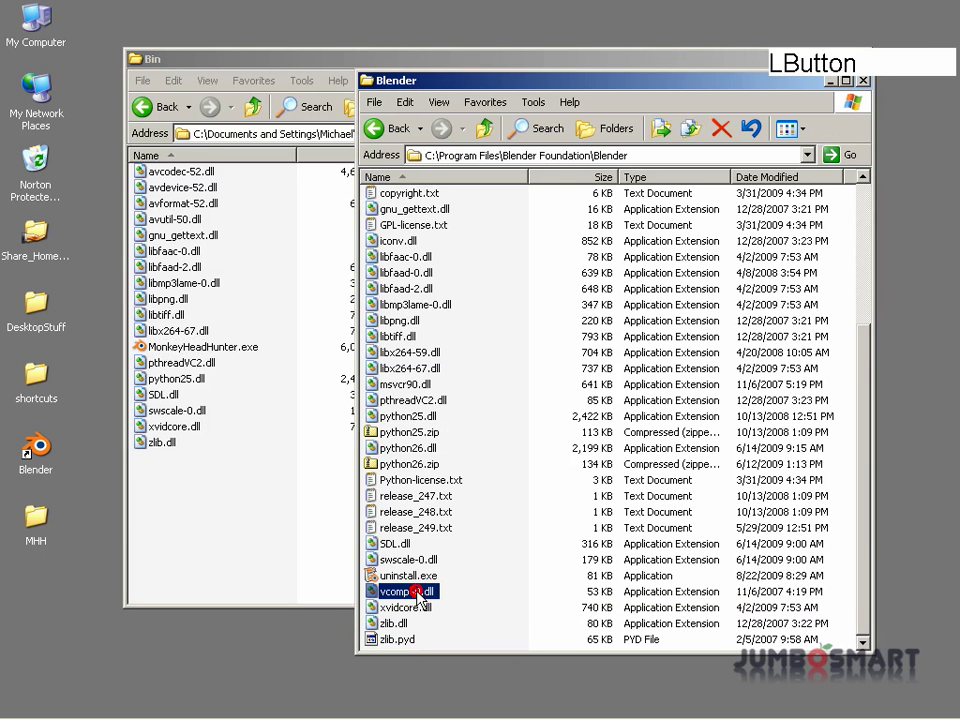
pyautogui.hotkey('ctrl', 'c')
pyautogui.click(214, 513)
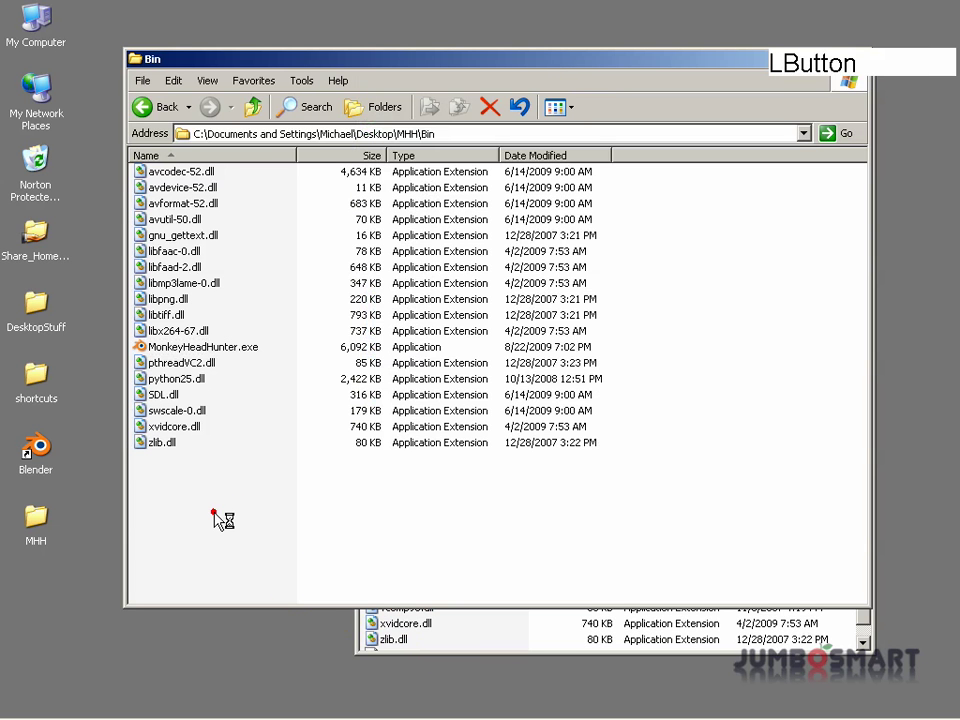
pyautogui.hotkey('ctrl', 'v')
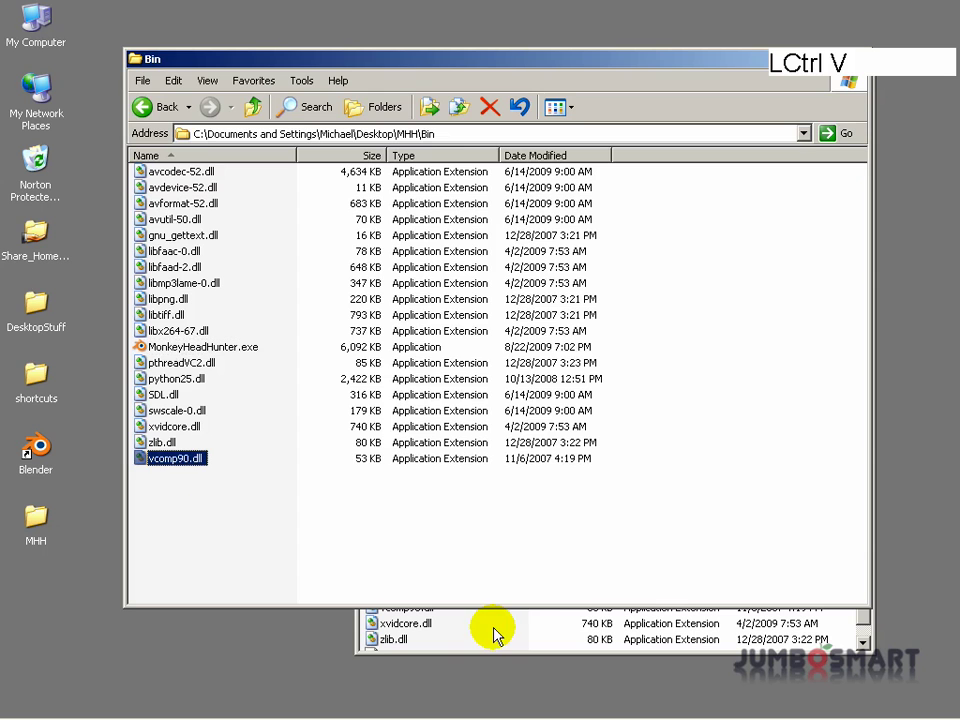
pyautogui.click(526, 633)
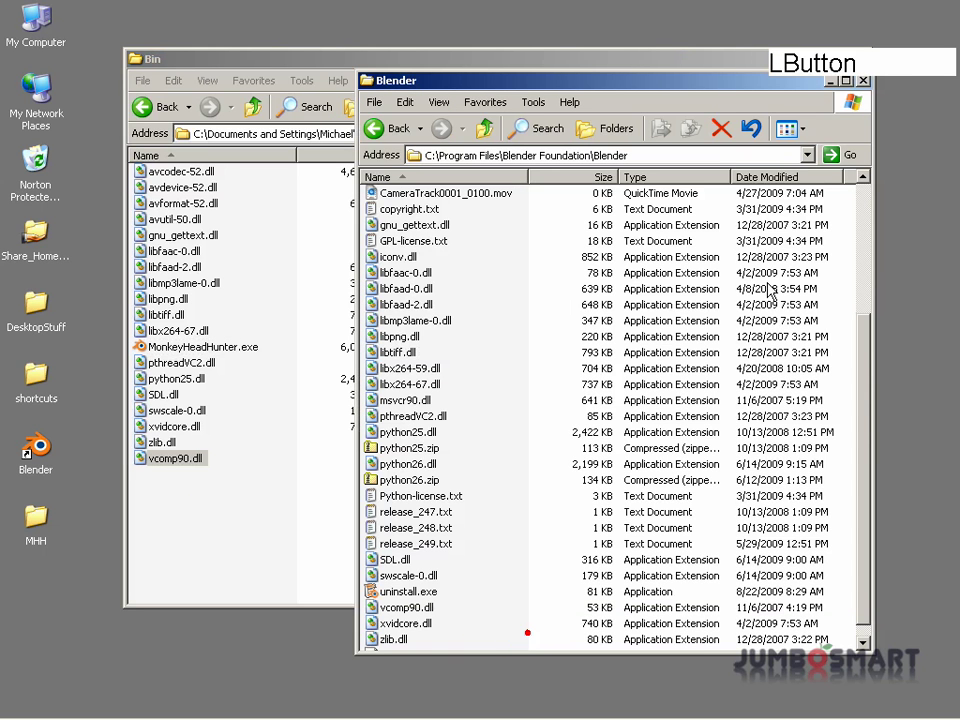
pyautogui.click(864, 81)
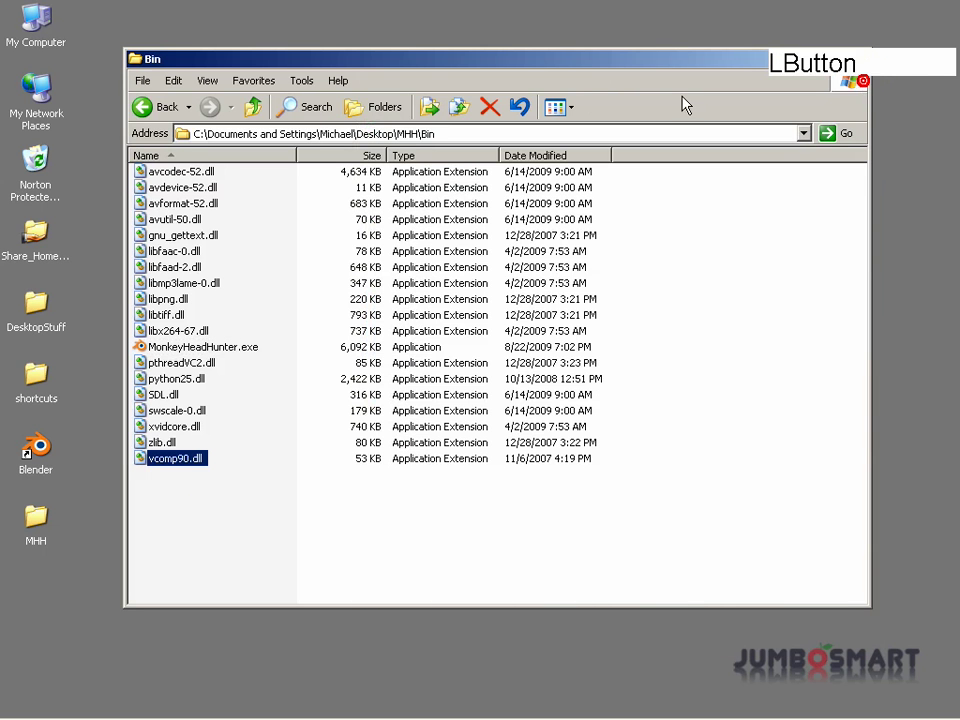
# - Launch MonkeyHeadHunter.exe from Bin, test the game by moving the bamboo shooter both ways and hitting monkey heads, and quit it
pyautogui.doubleClick(212, 347)
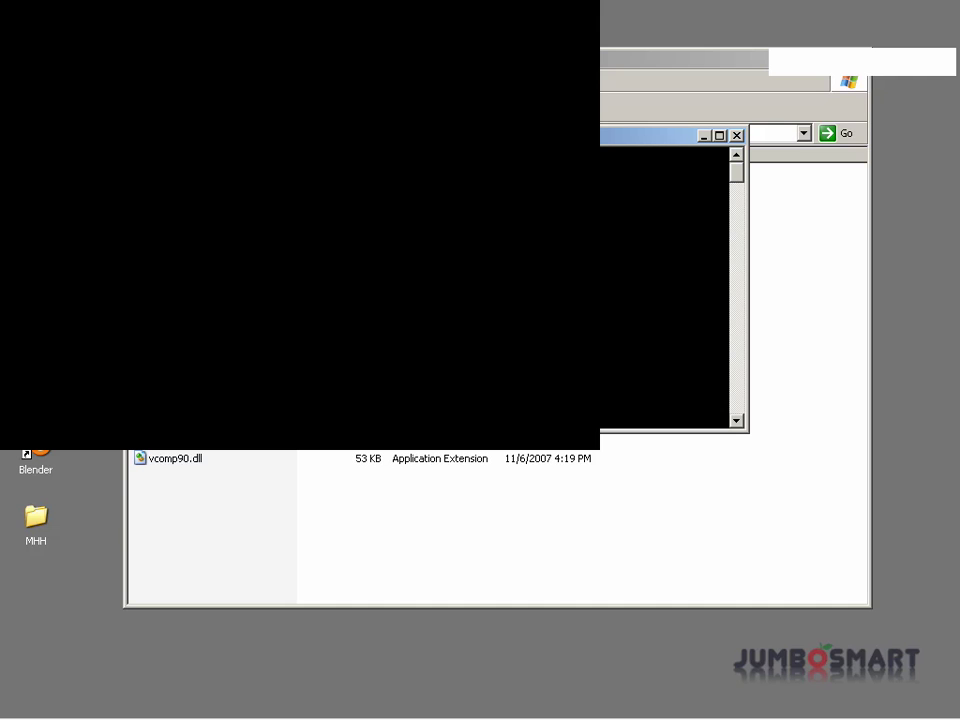
pyautogui.press('Right')
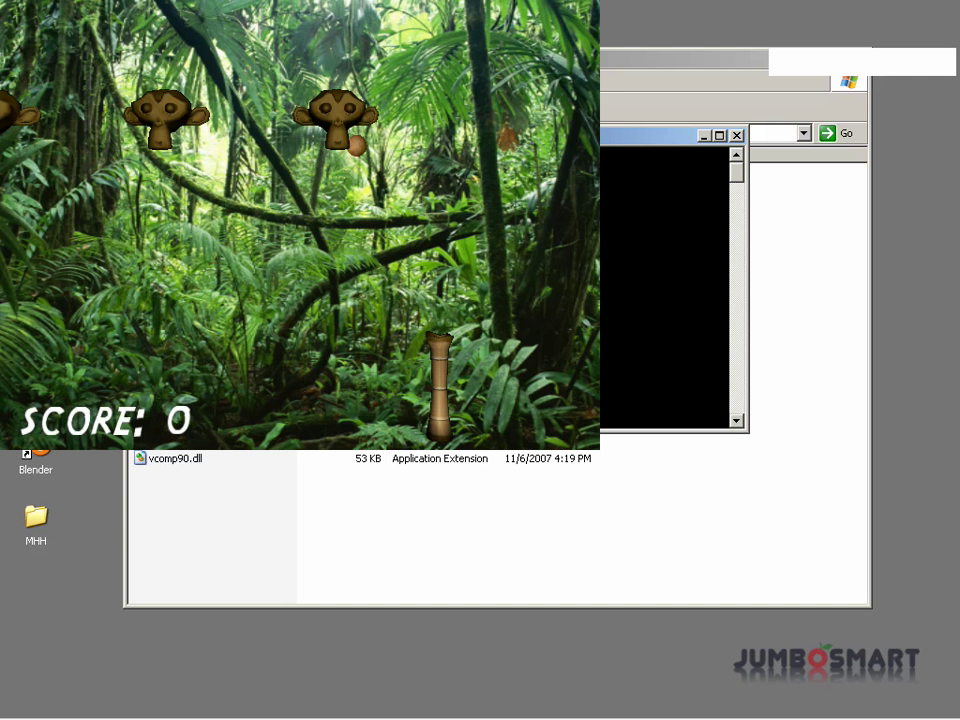
pyautogui.press('Left')
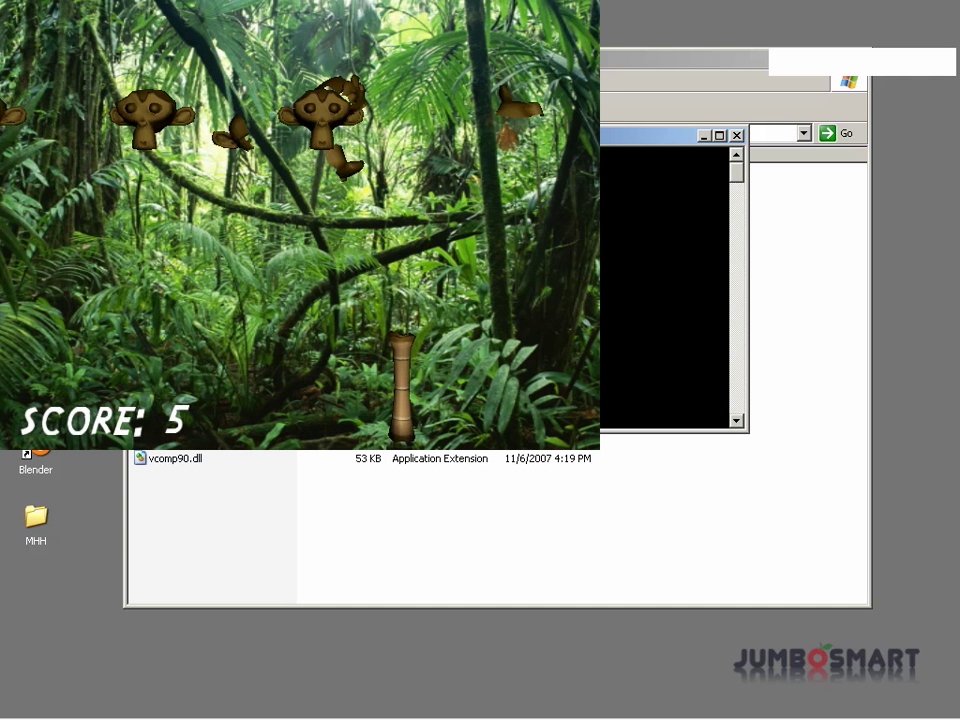
pyautogui.press('Left')
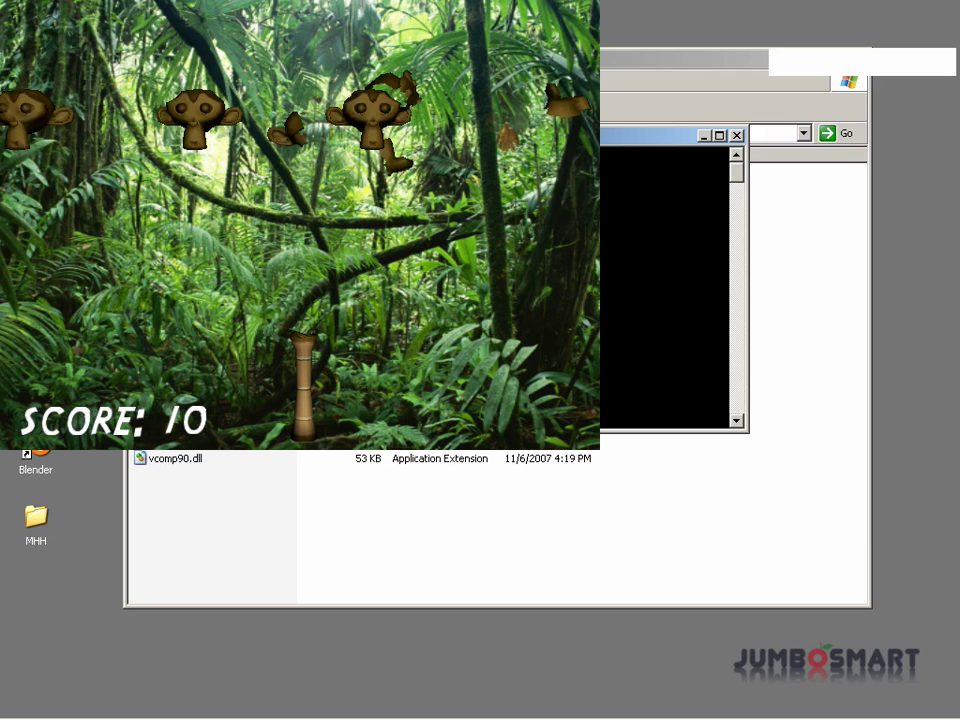
pyautogui.press('Right')
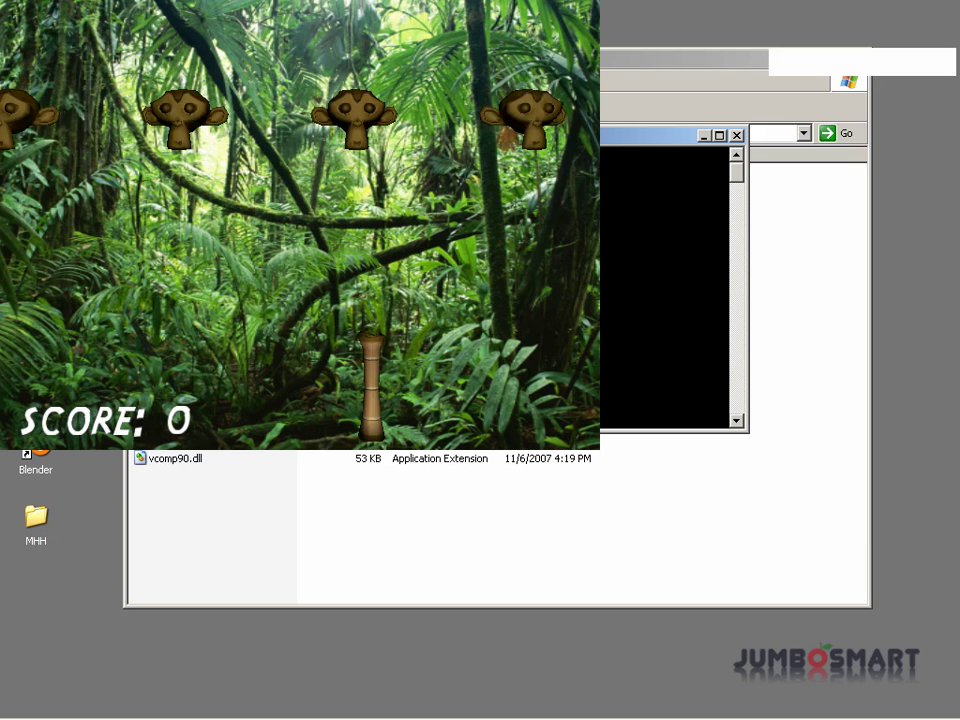
pyautogui.press('Right')
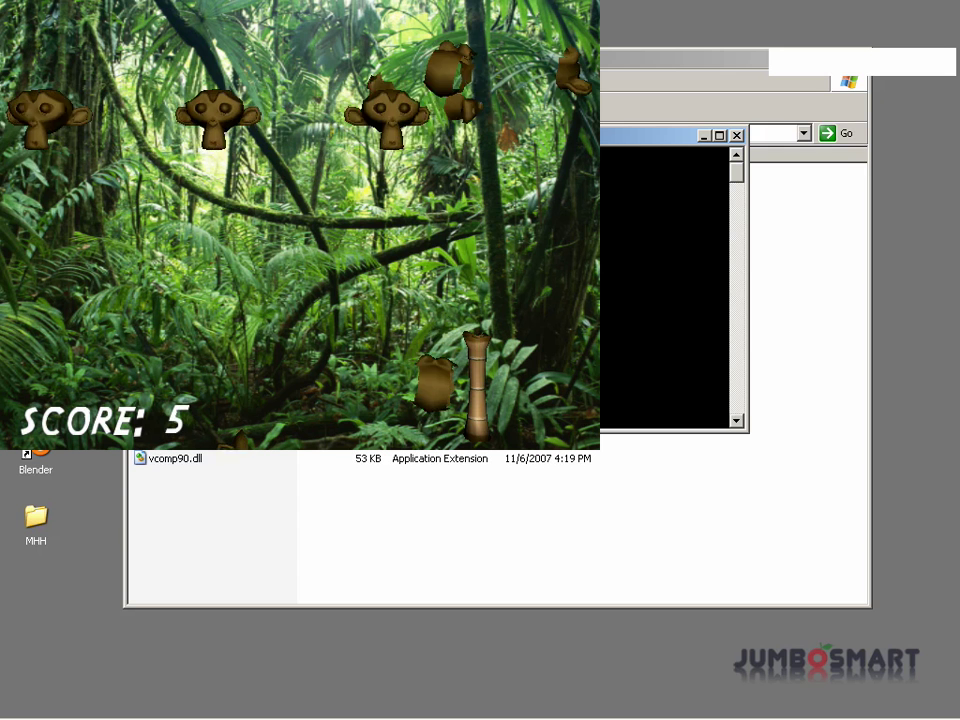
pyautogui.press('Left')
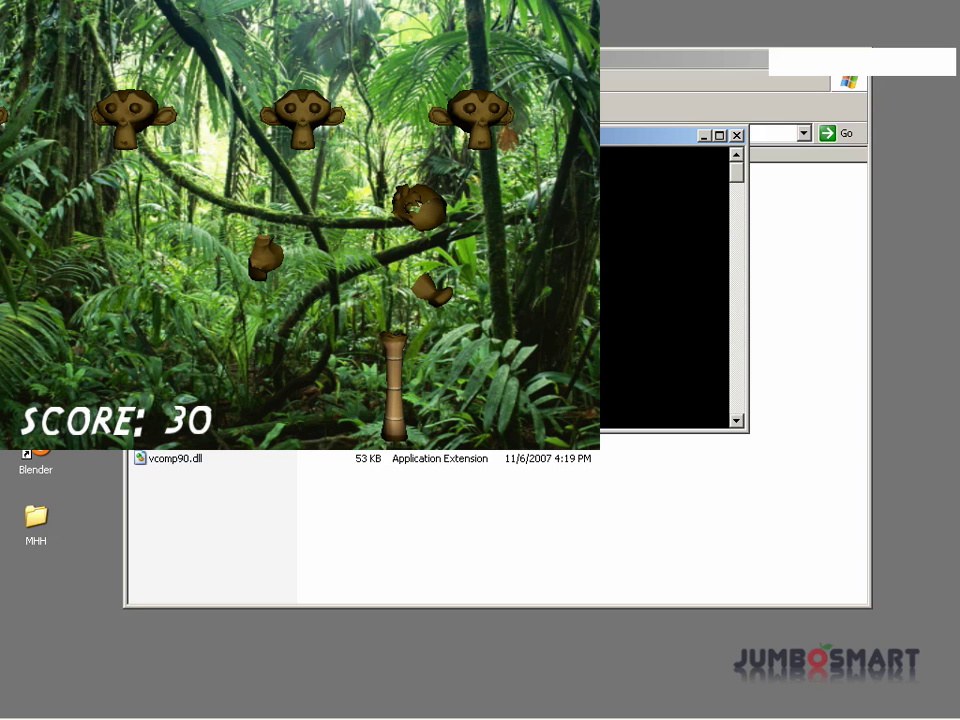
pyautogui.press('Escape')
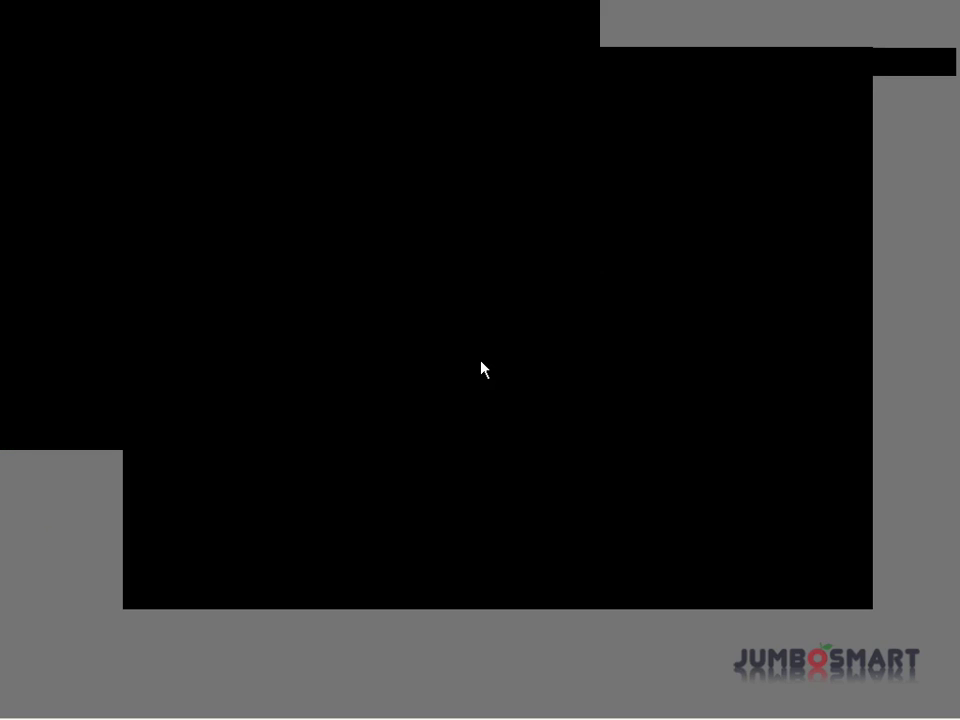